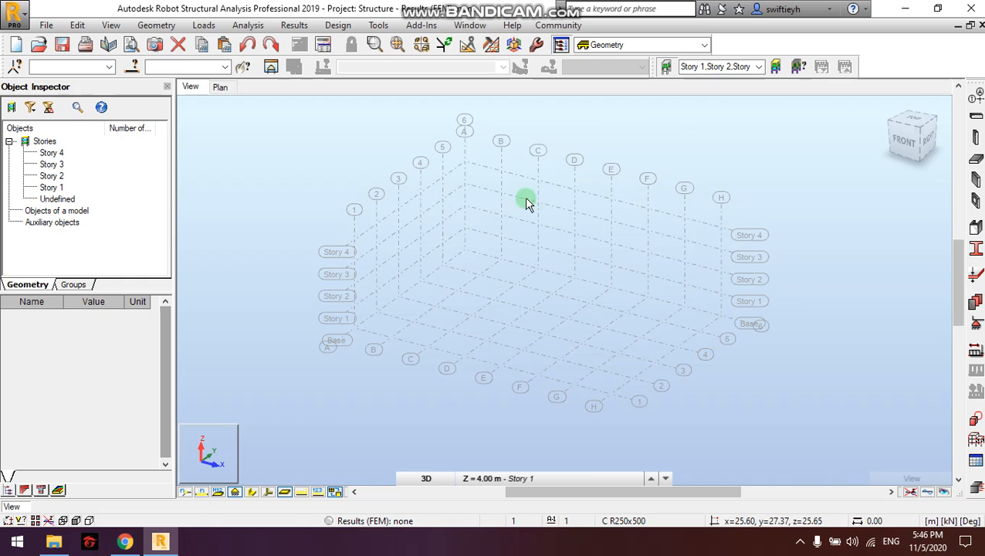
pyautogui.moveTo(675, 203); pyautogui.dragTo(666, 211, button='middle')
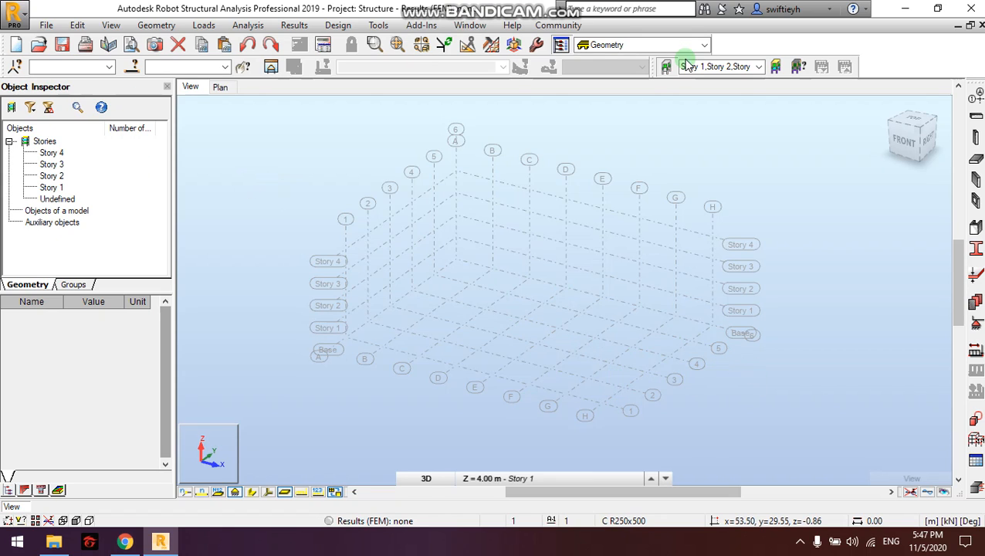
pyautogui.click(974, 119)
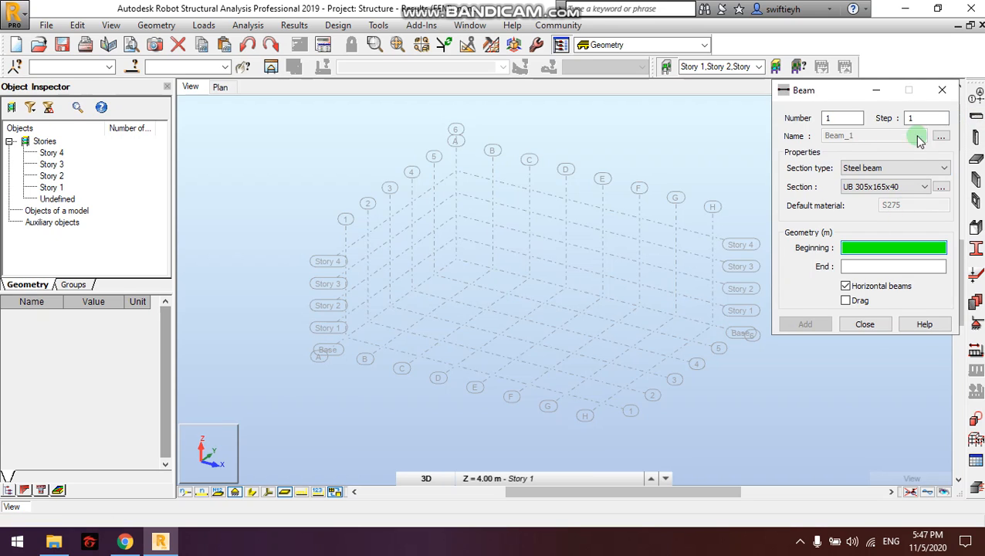
pyautogui.click(942, 90)
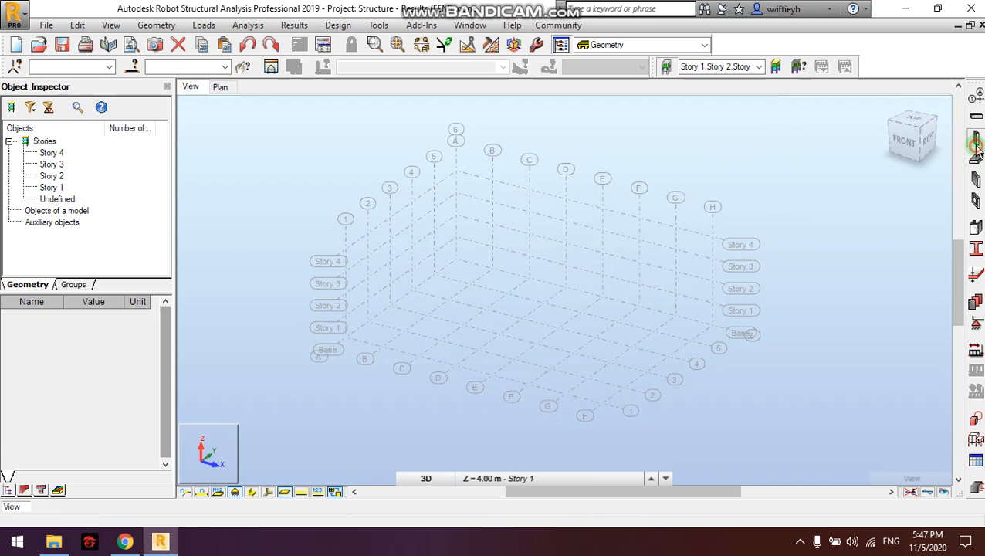
# - Start defining a column in the Story 1 plan view, using the RC column section type and the C R250x500 section
pyautogui.click(975, 144)
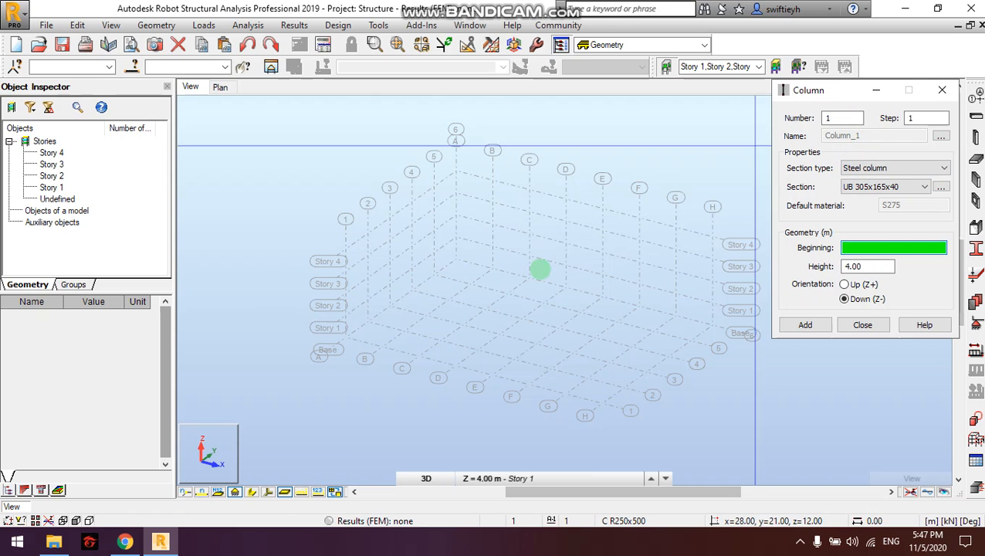
pyautogui.click(221, 88)
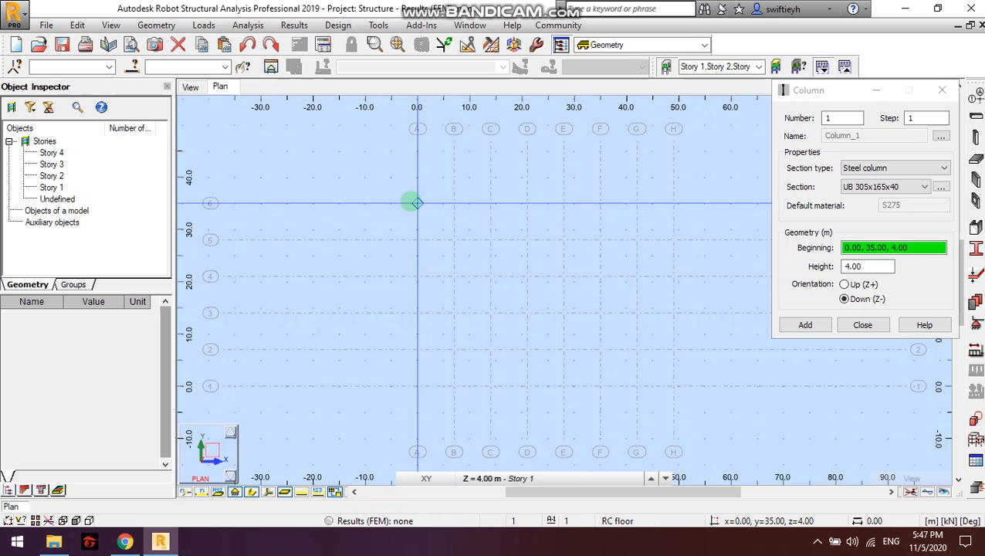
pyautogui.scroll(3, 416, 203)
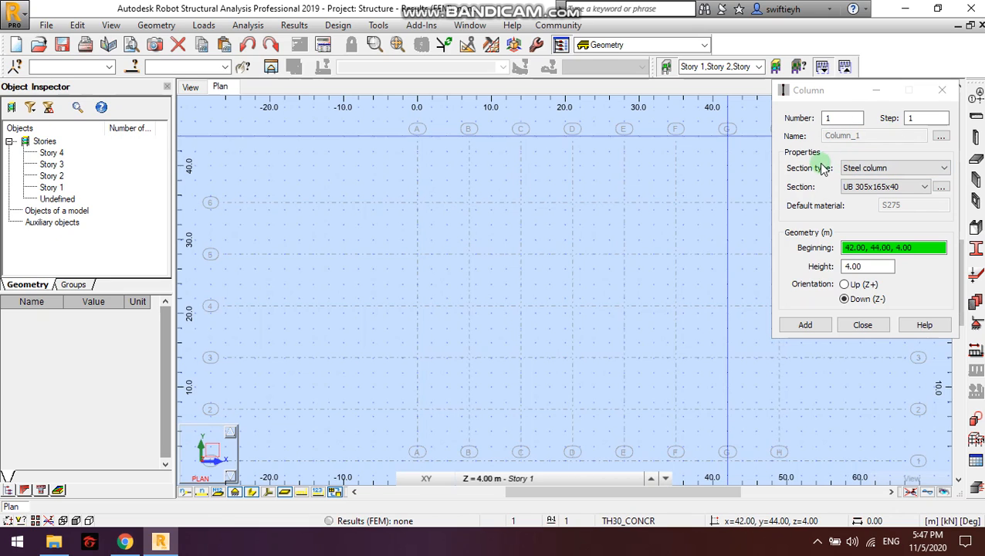
pyautogui.click(925, 171)
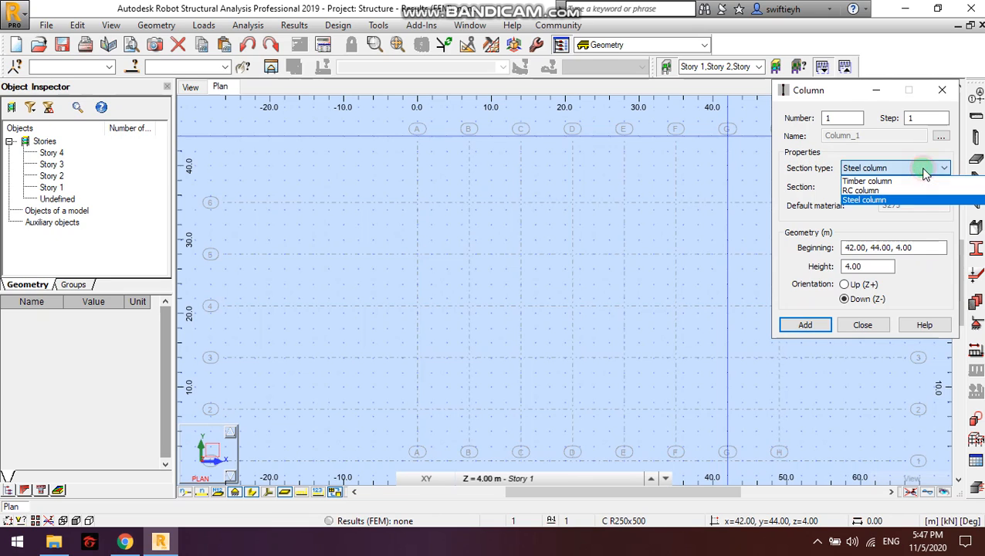
pyautogui.click(873, 191)
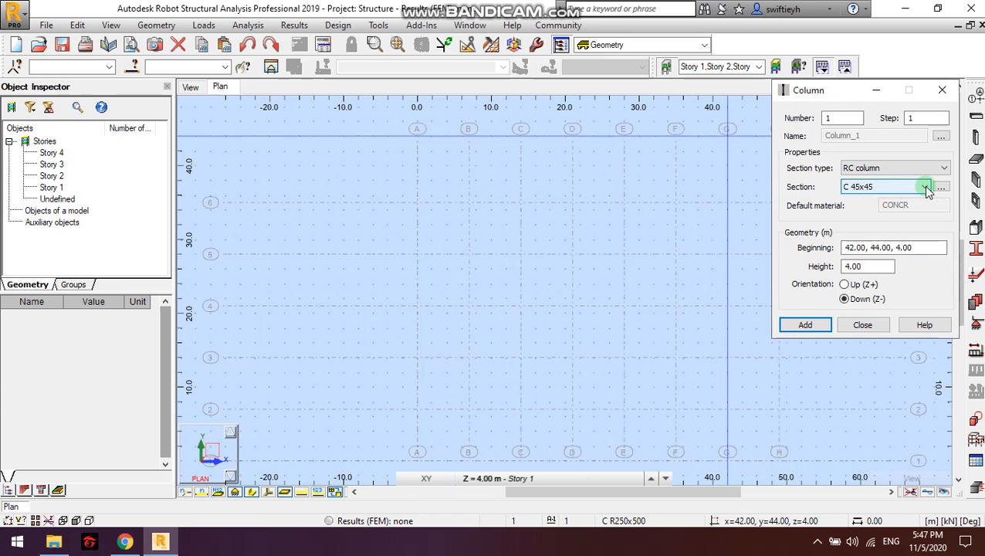
pyautogui.click(925, 187)
pyautogui.click(926, 187)
pyautogui.scroll(-1, 926, 186)
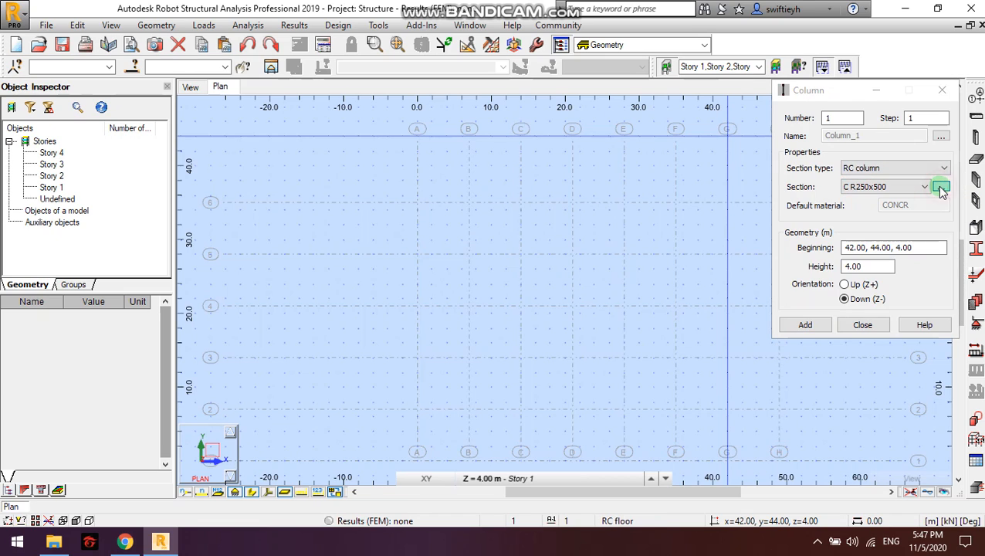
# - Start a new RC column section and set its material to C30
pyautogui.click(940, 187)
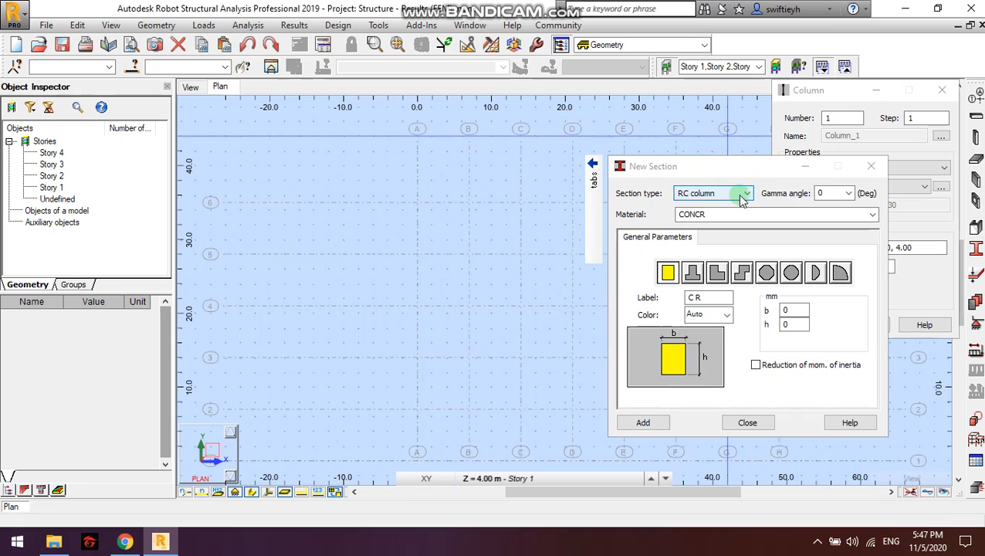
pyautogui.moveTo(754, 164); pyautogui.dragTo(615, 146)
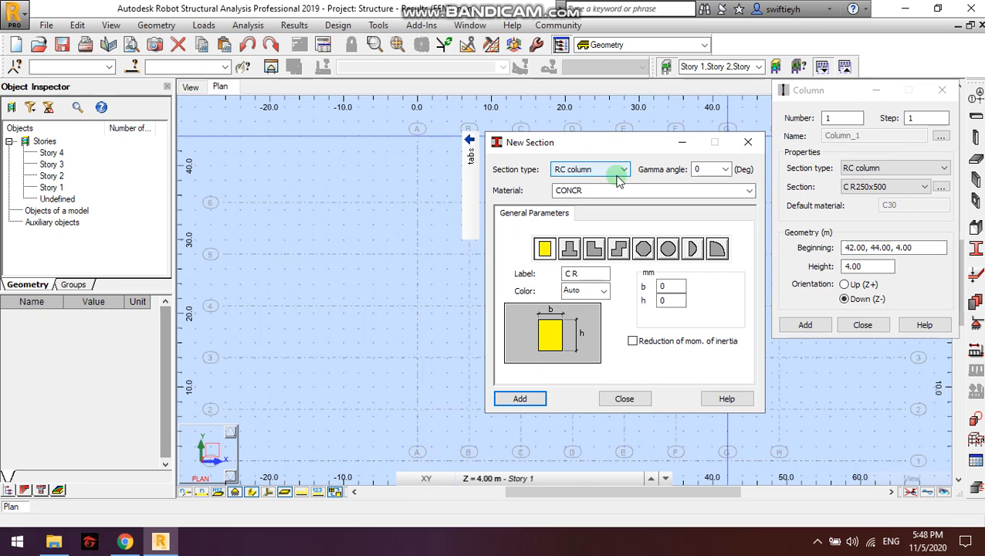
pyautogui.click(750, 191)
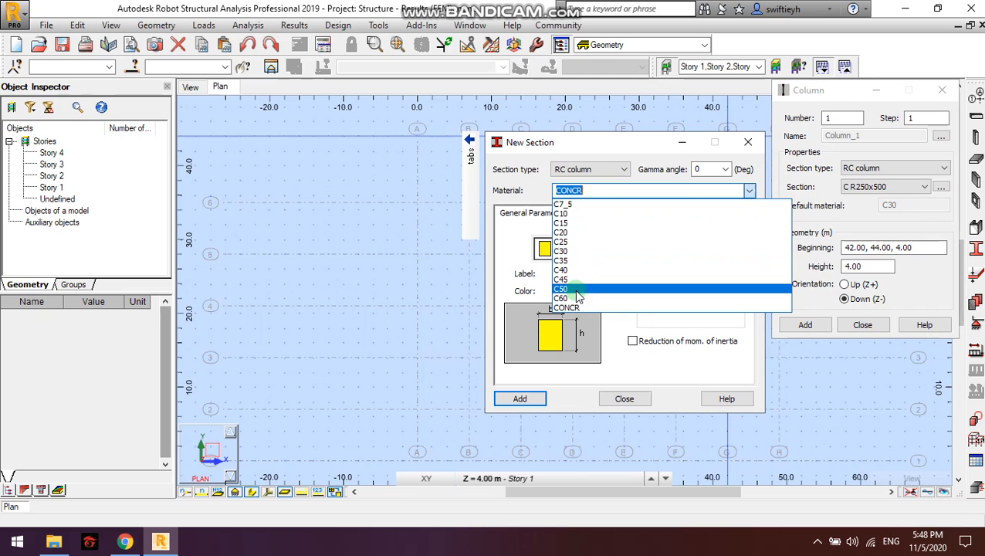
pyautogui.click(567, 252)
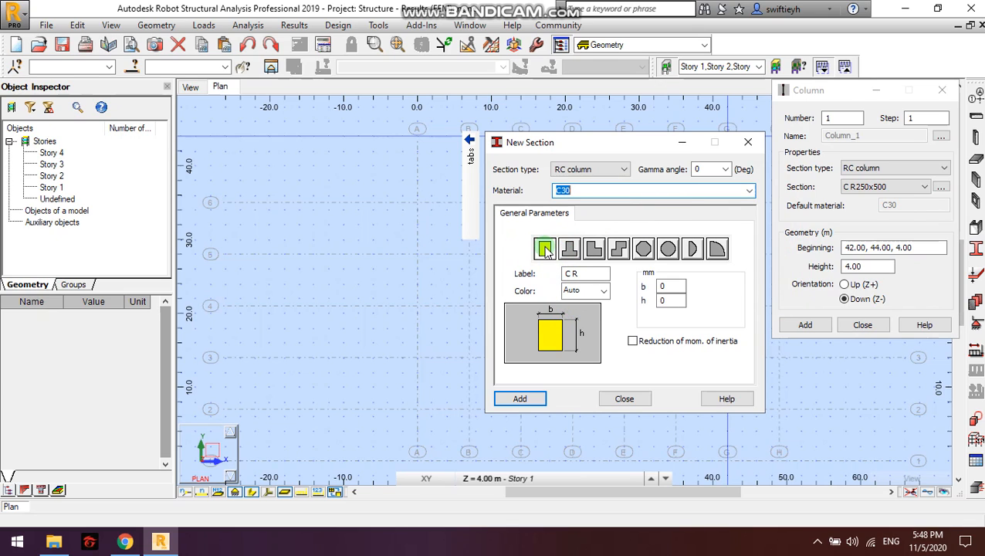
pyautogui.click(603, 293)
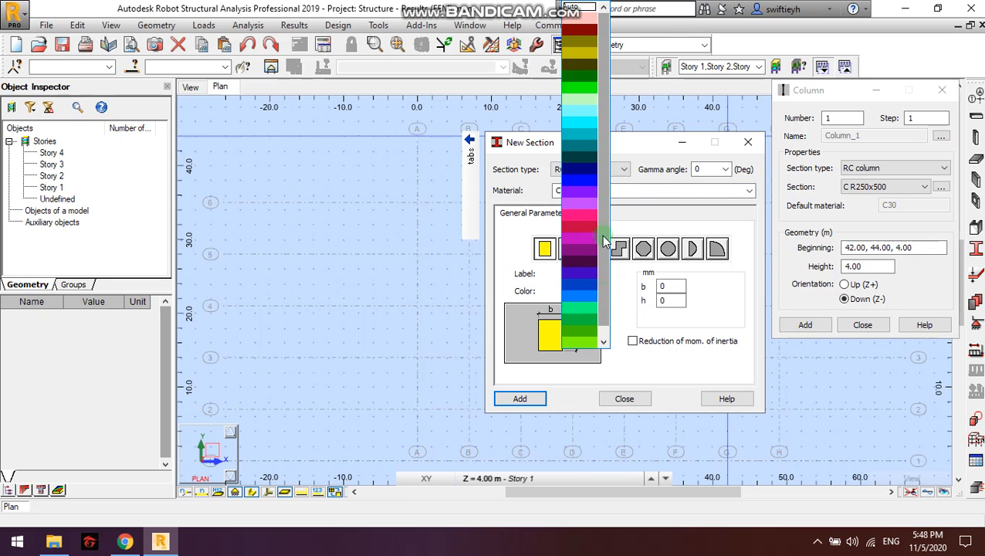
pyautogui.click(625, 304)
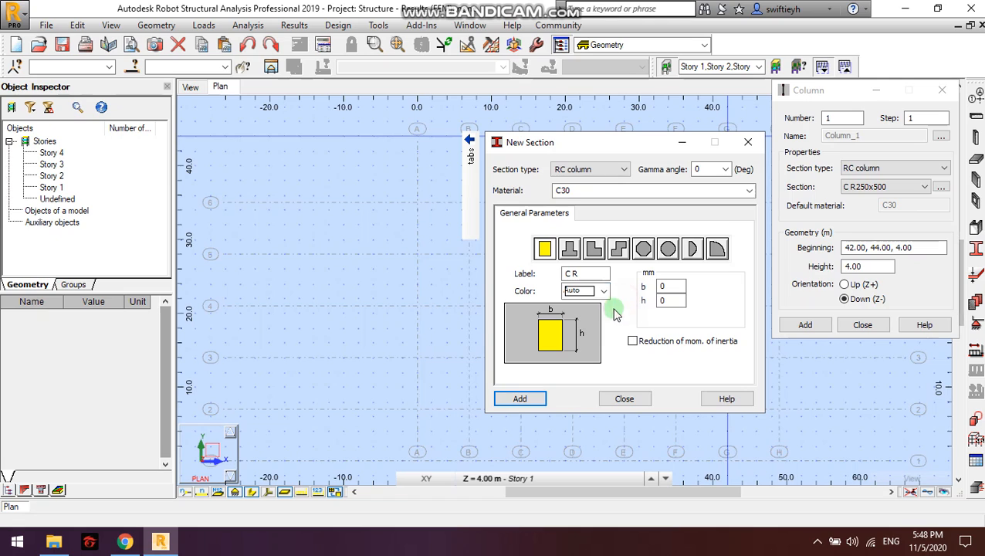
pyautogui.click(603, 291)
pyautogui.click(626, 302)
pyautogui.click(605, 292)
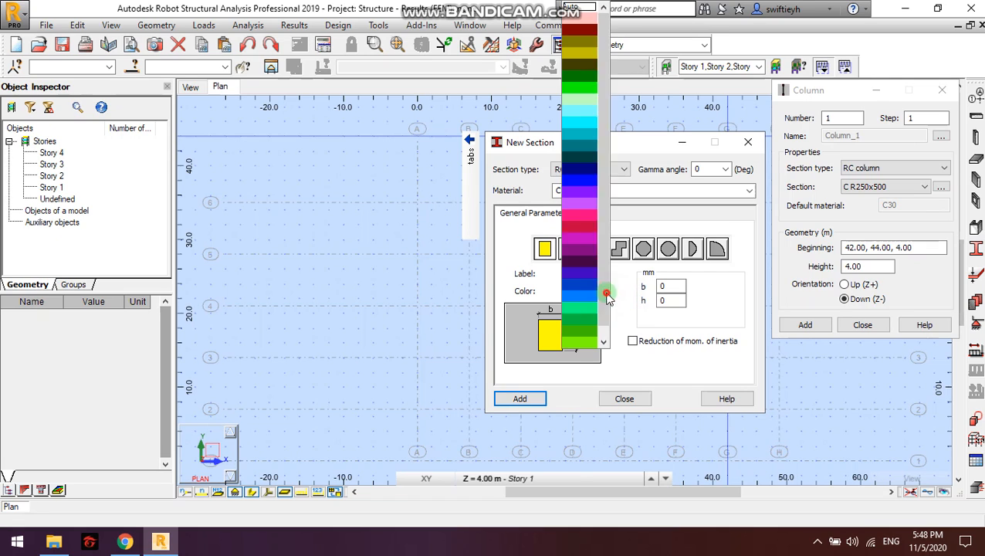
pyautogui.click(618, 292)
pyautogui.click(606, 294)
pyautogui.click(609, 292)
pyautogui.click(607, 292)
pyautogui.click(618, 297)
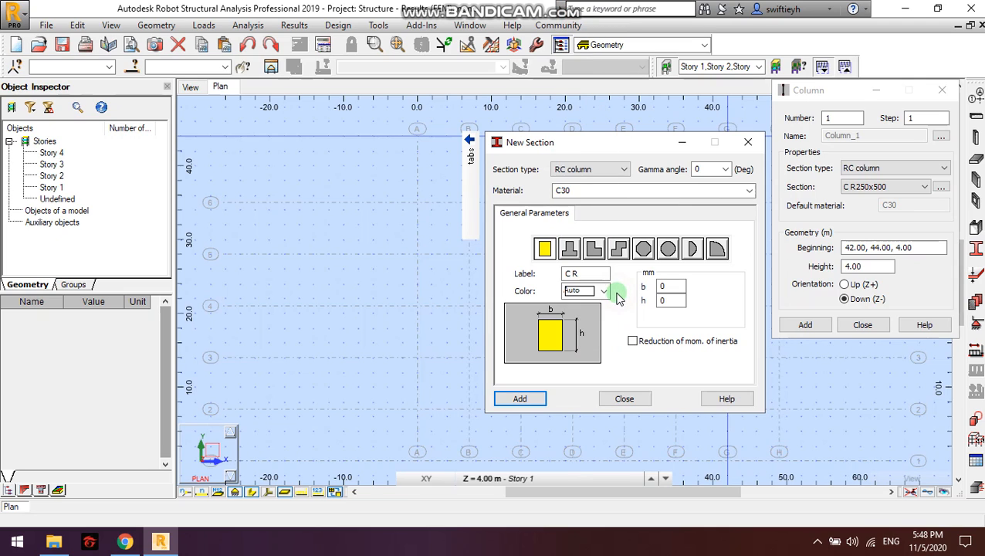
pyautogui.click(603, 291)
pyautogui.click(622, 297)
# - Give the new rectangular section b = 300 mm and h = 350 mm, and add it to the section list
pyautogui.click(672, 299)
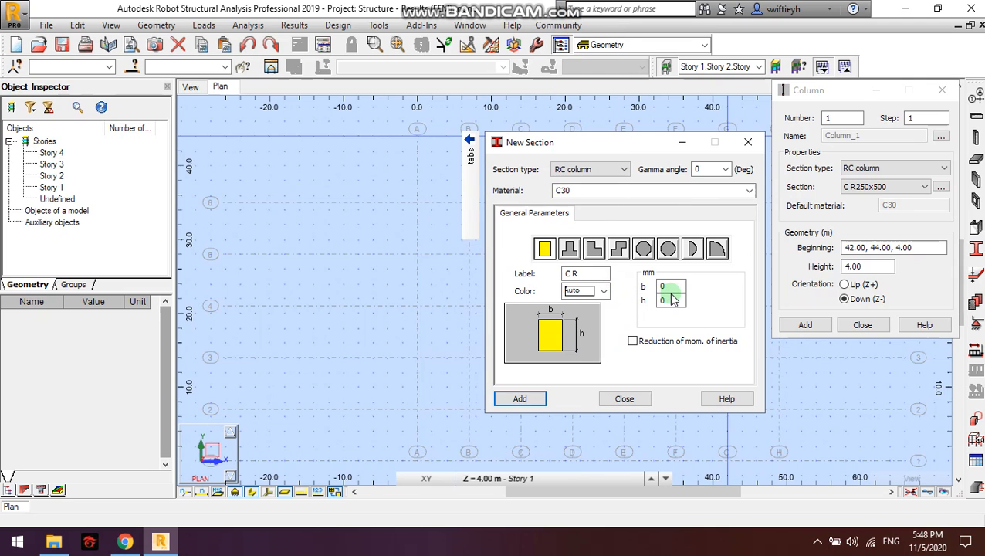
pyautogui.click(676, 287)
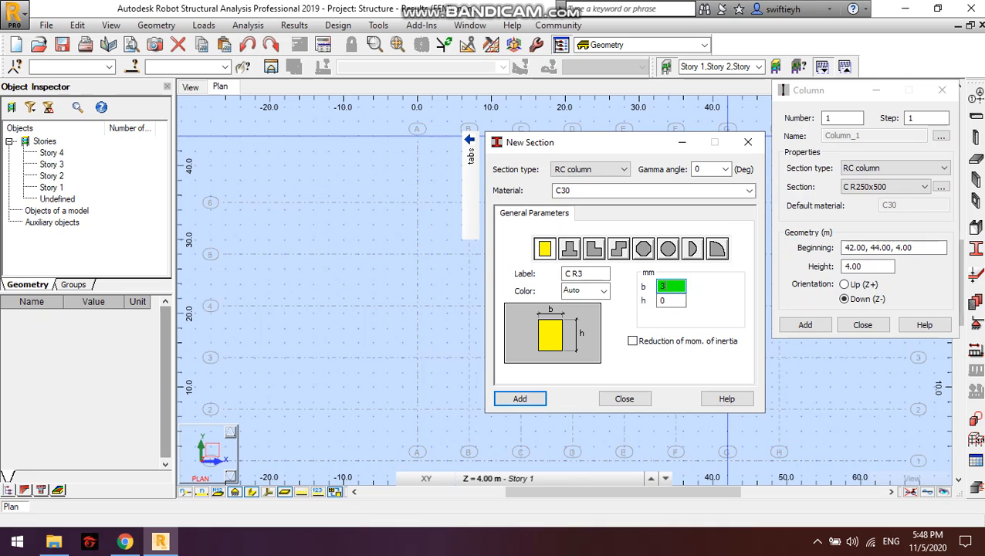
pyautogui.click(680, 301)
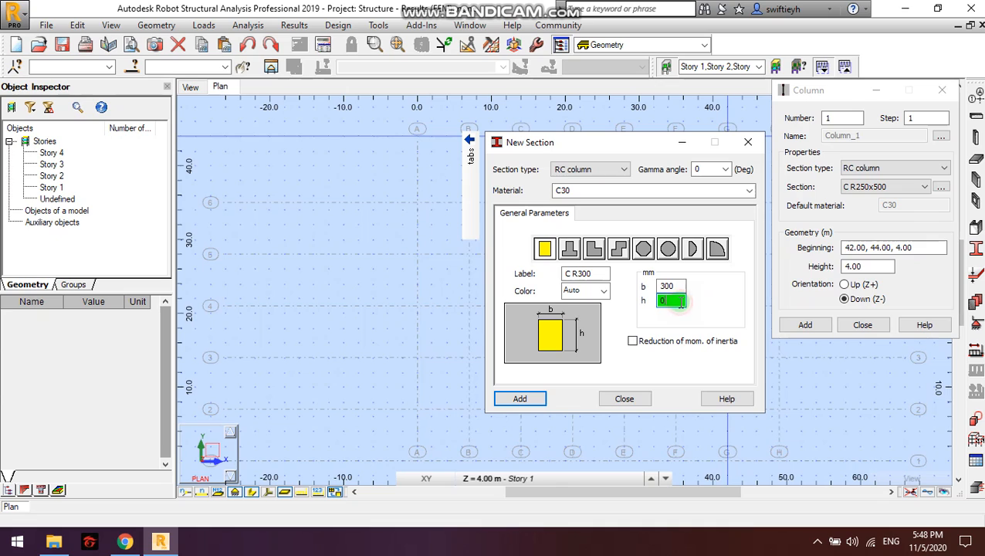
pyautogui.write('35')
pyautogui.click(724, 316)
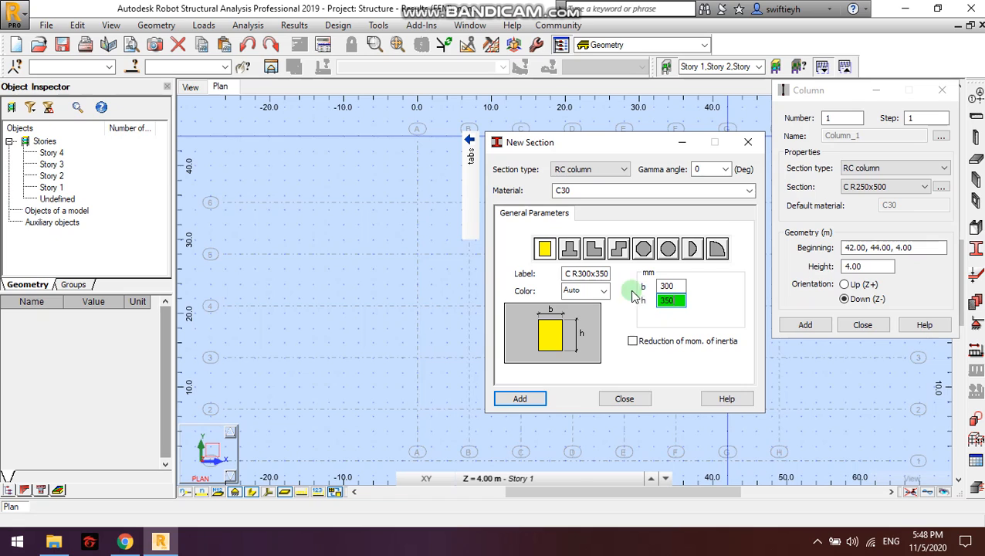
pyautogui.click(541, 400)
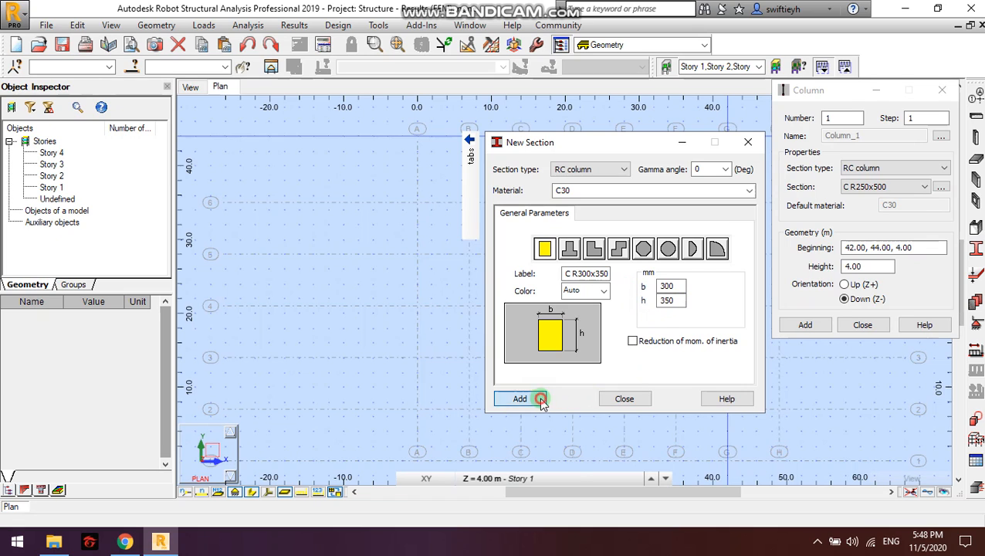
pyautogui.click(637, 400)
# - Choose the C R300x350 section for the column
pyautogui.click(855, 196)
pyautogui.click(925, 186)
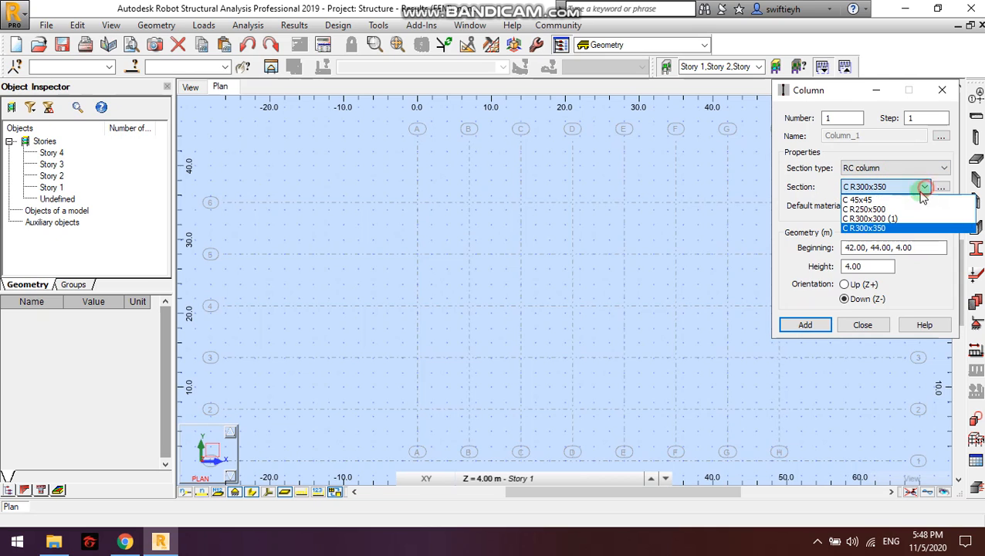
pyautogui.click(876, 220)
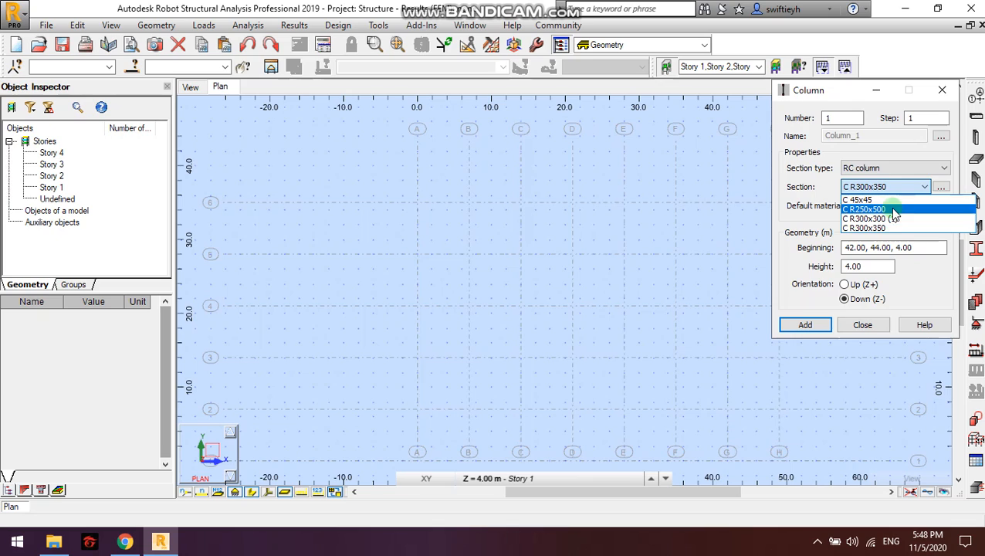
pyautogui.click(871, 228)
pyautogui.click(873, 246)
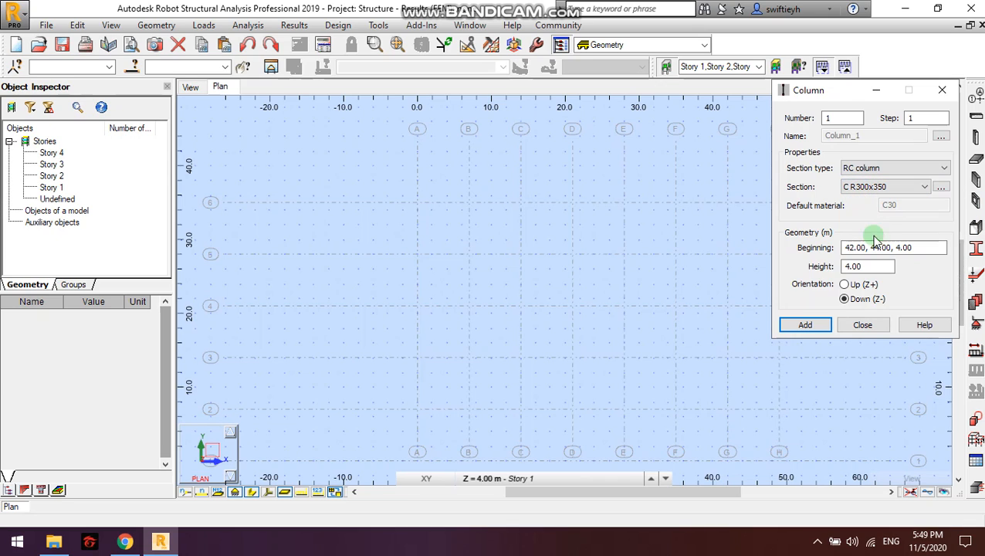
pyautogui.click(911, 247)
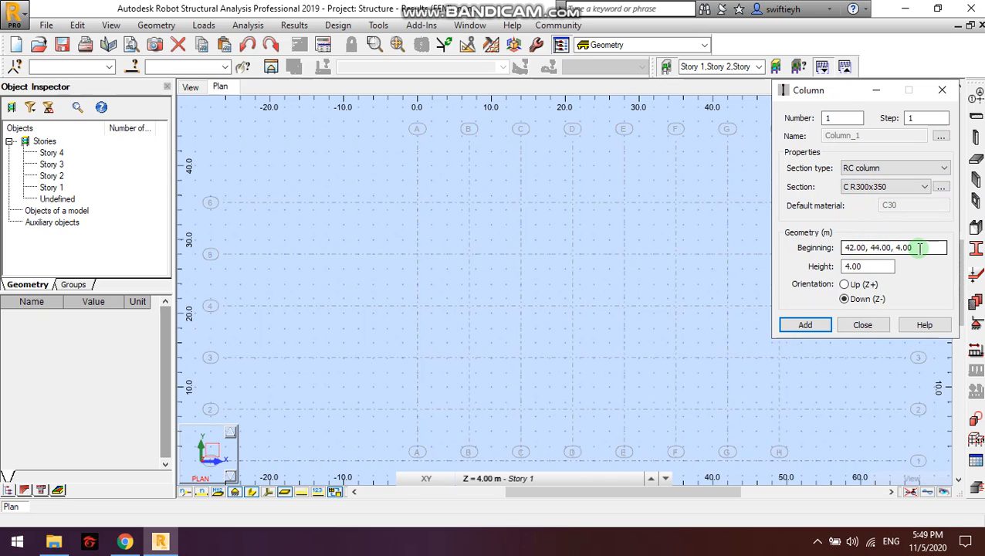
pyautogui.click(879, 267)
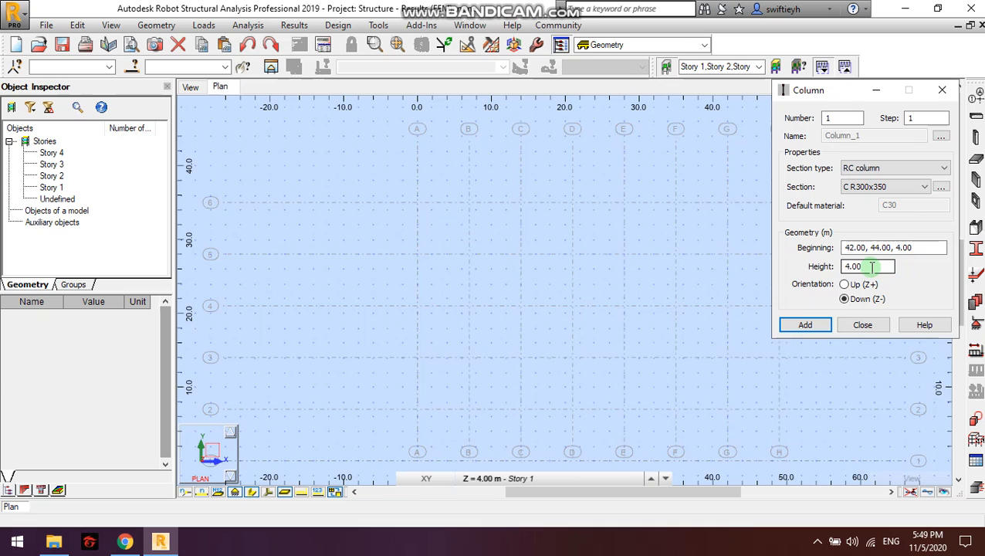
pyautogui.moveTo(871, 266); pyautogui.dragTo(847, 266)
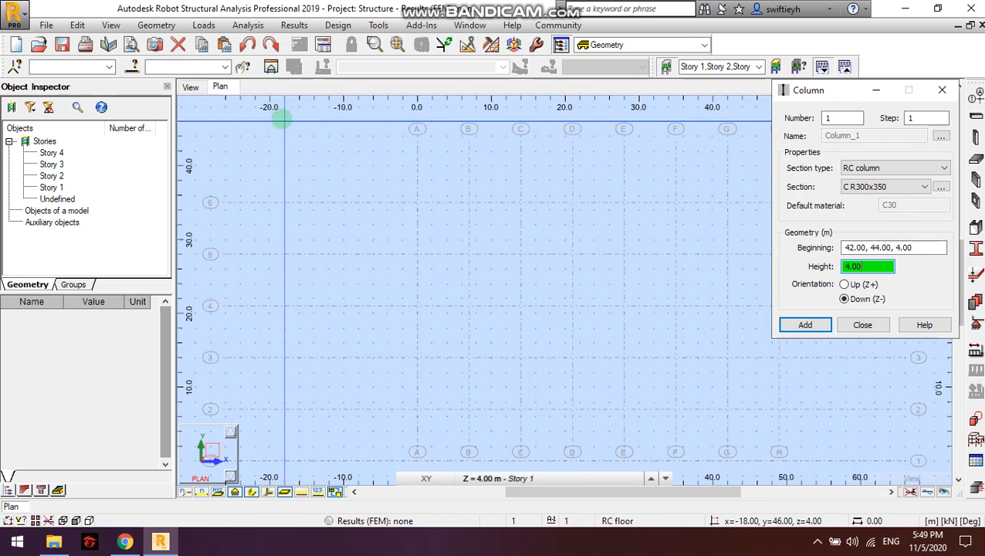
pyautogui.click(190, 86)
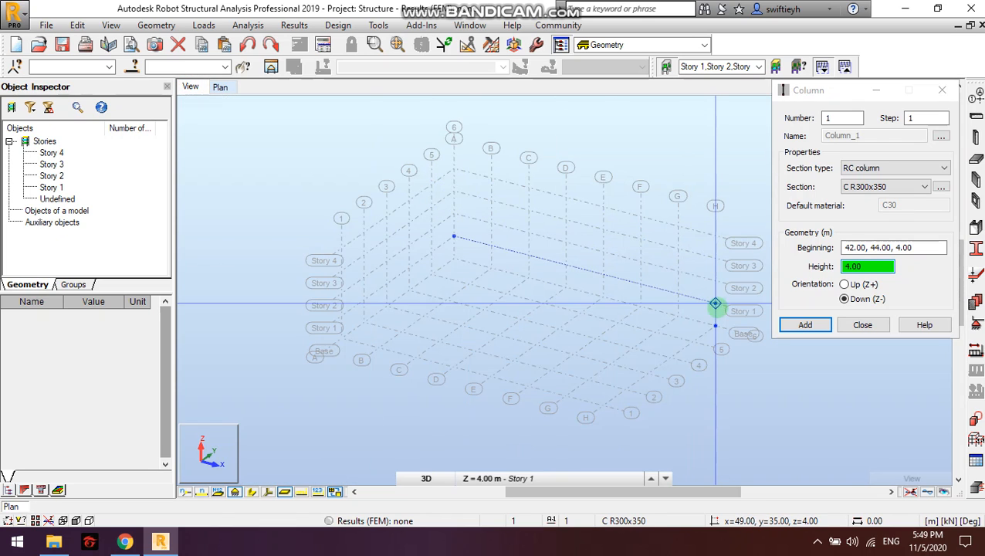
pyautogui.click(220, 88)
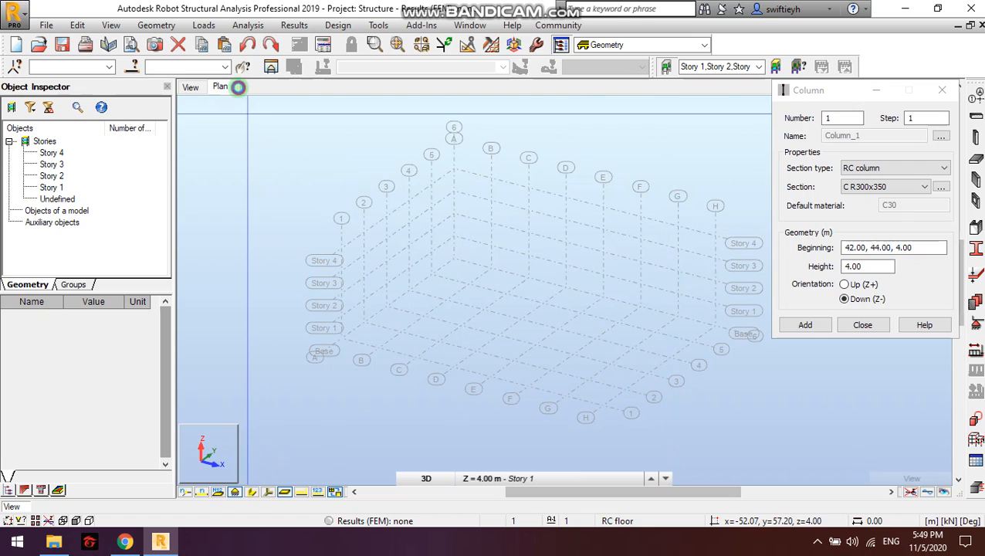
# - Place the RC column at the intersection of gridlines A and 6 in the plan view, and end column definition
pyautogui.click(920, 247)
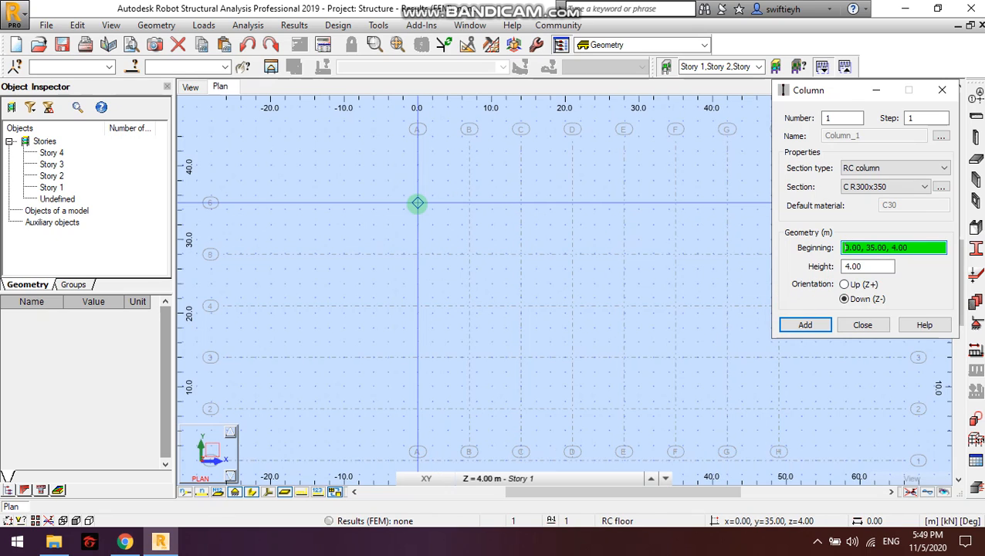
pyautogui.click(417, 203)
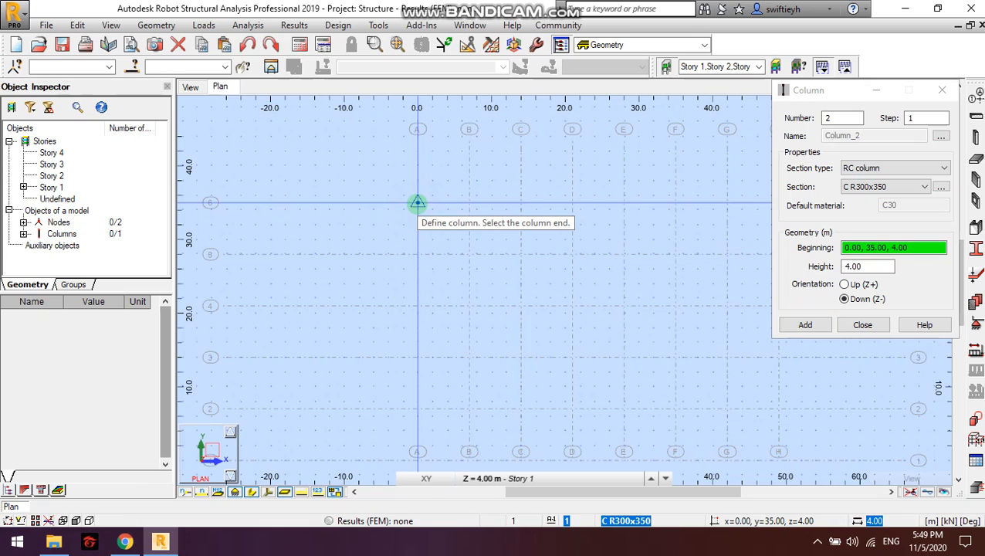
pyautogui.click(805, 325)
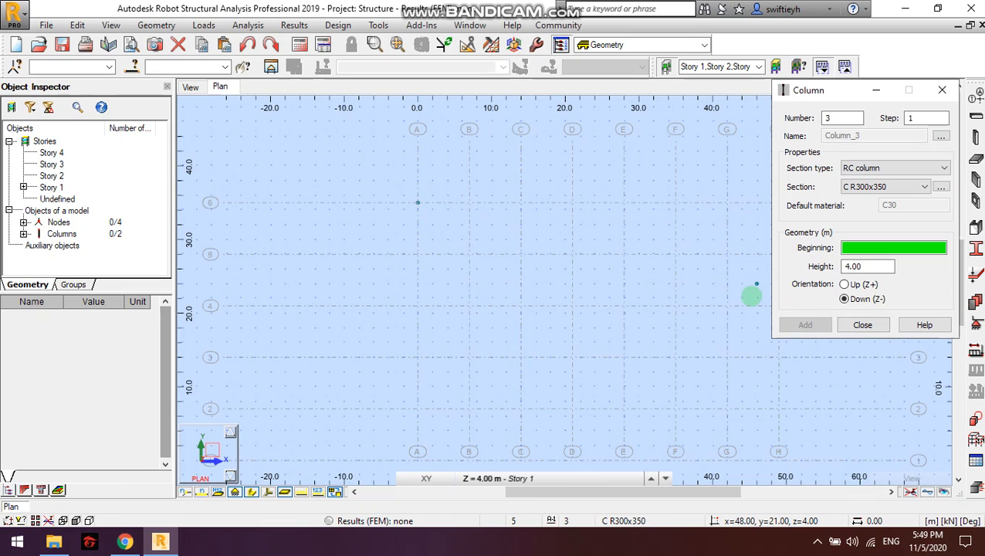
pyautogui.click(862, 324)
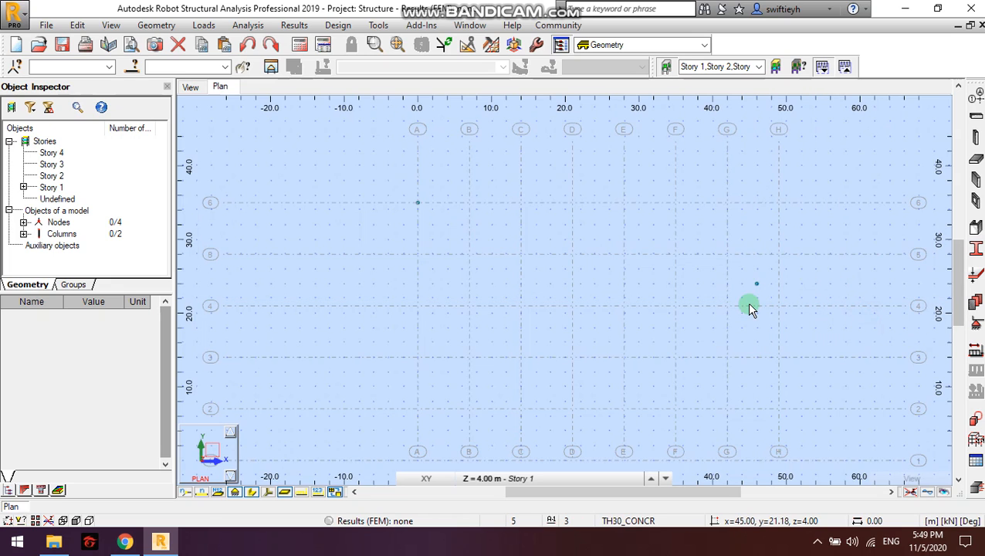
# - Delete the stray column located between gridlines G and H just above gridline 4 in the plan view
pyautogui.scroll(3, 753, 297)
pyautogui.moveTo(731, 274); pyautogui.dragTo(731, 274)
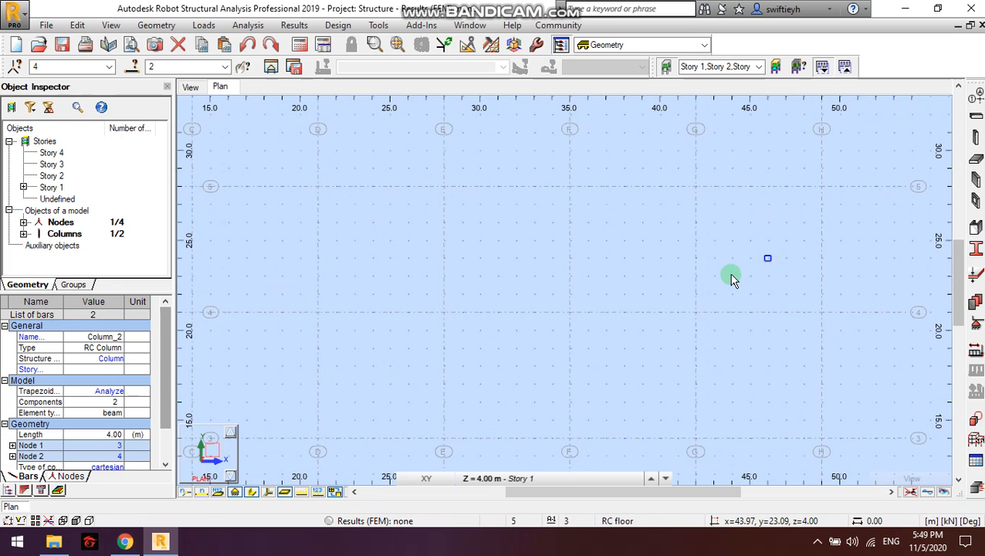
pyautogui.press('Delete')
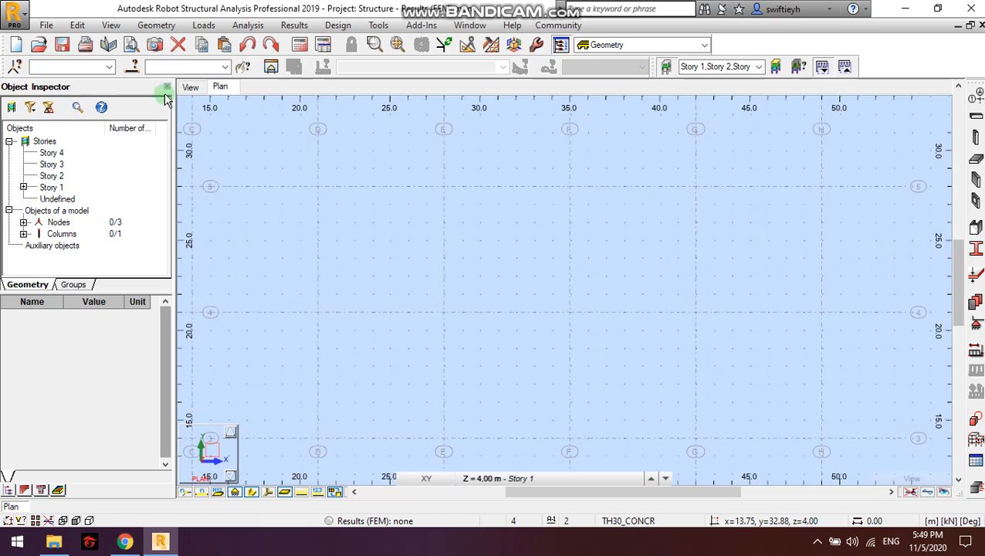
# - Delete the deleted column's leftover base support node near gridline 4 in the 3D view
pyautogui.click(191, 89)
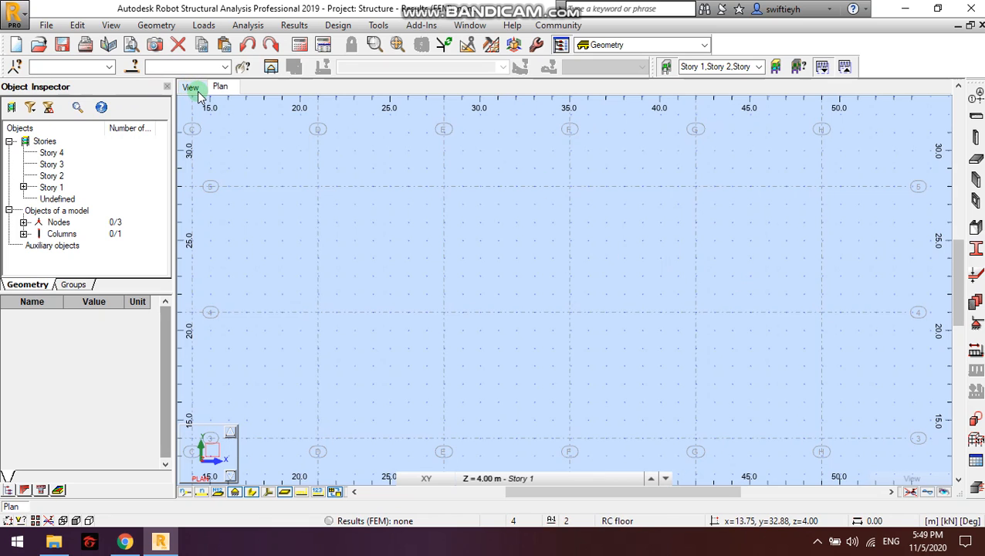
pyautogui.scroll(-2, 633, 240)
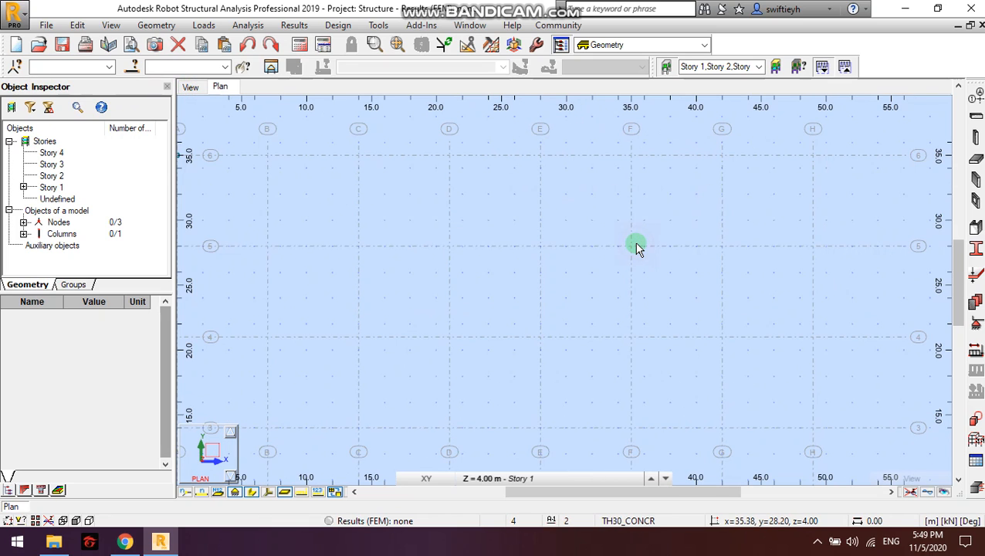
pyautogui.click(192, 88)
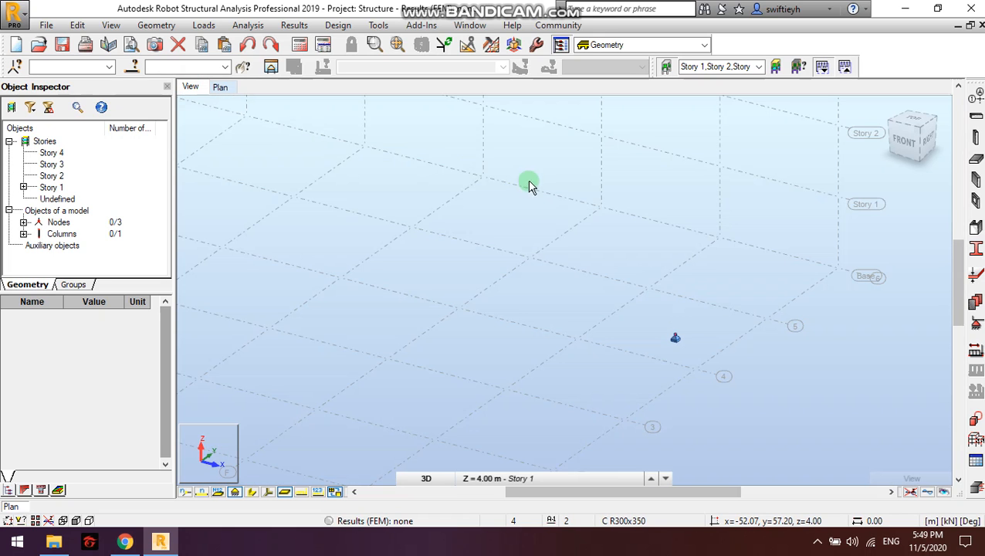
pyautogui.scroll(-3, 469, 232)
pyautogui.moveTo(436, 220); pyautogui.dragTo(553, 289, button='middle')
pyautogui.scroll(3, 707, 362)
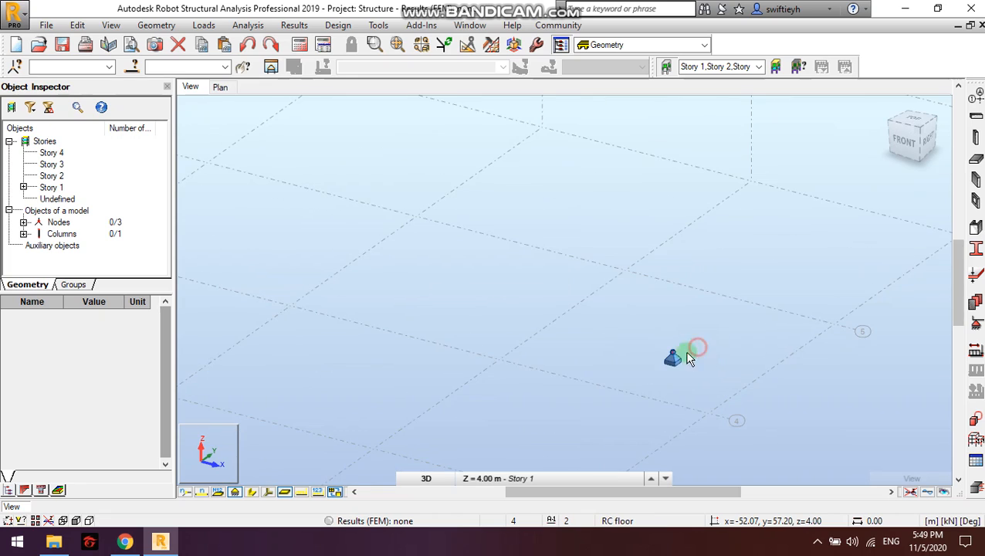
pyautogui.click(657, 367)
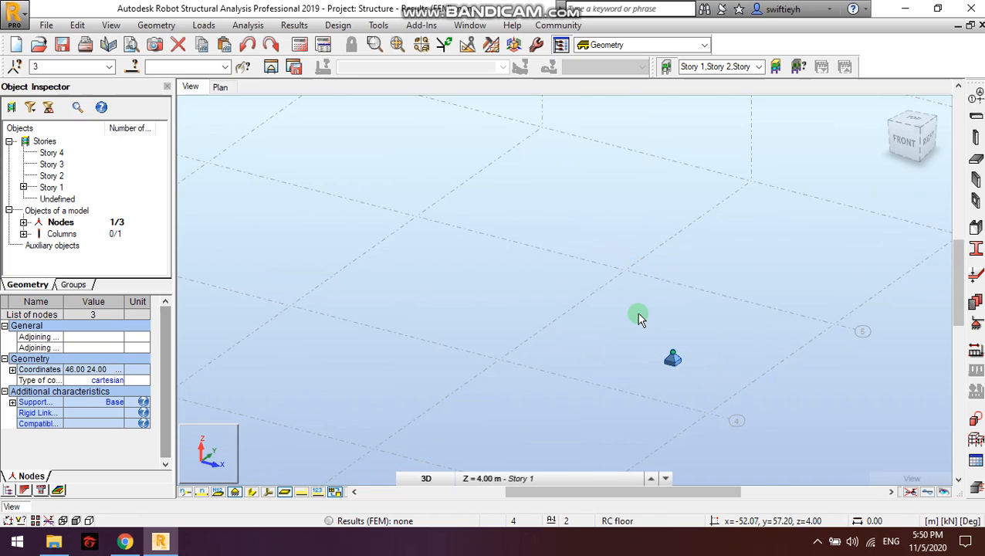
pyautogui.press('Delete')
pyautogui.scroll(-3, 573, 337)
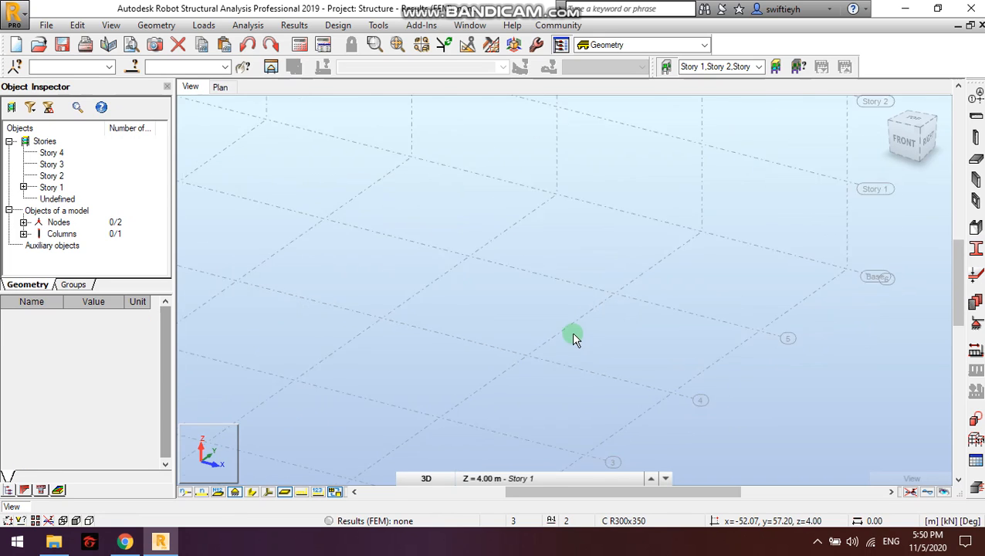
pyautogui.scroll(-5, 502, 296)
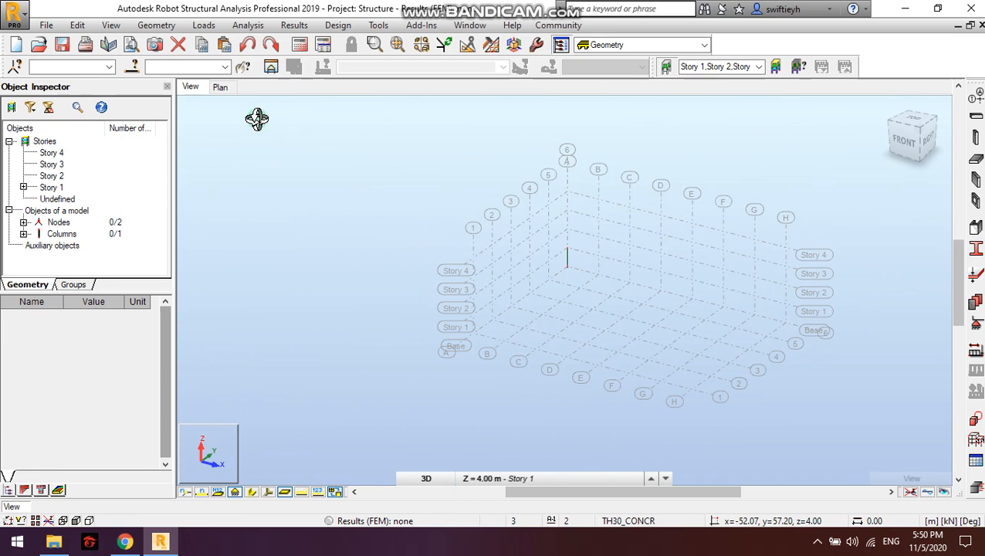
# - Examine the column at the intersection of gridlines A and 6 up close in the plan view
pyautogui.click(220, 88)
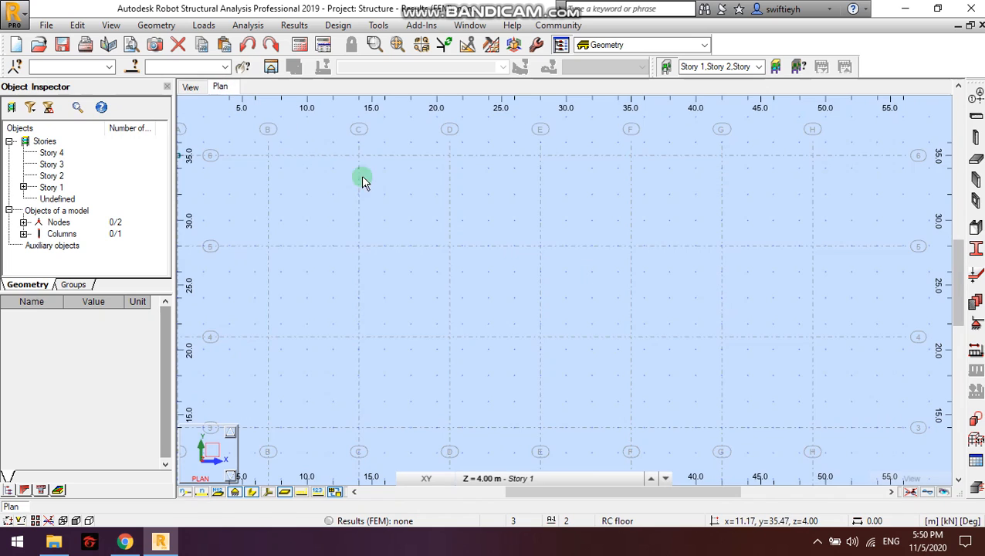
pyautogui.moveTo(350, 272); pyautogui.dragTo(667, 351, button='middle')
pyautogui.scroll(6, 491, 231)
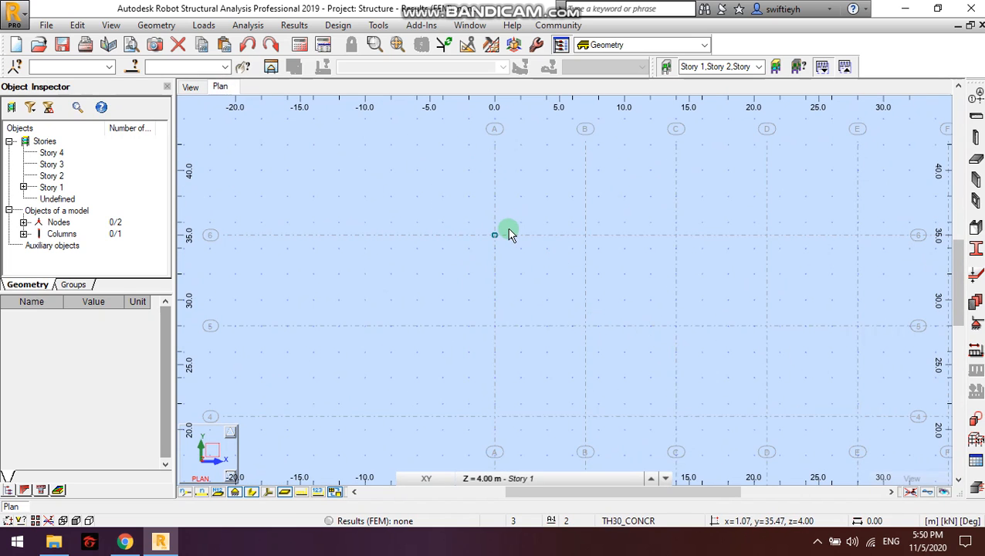
pyautogui.moveTo(494, 229); pyautogui.dragTo(393, 309)
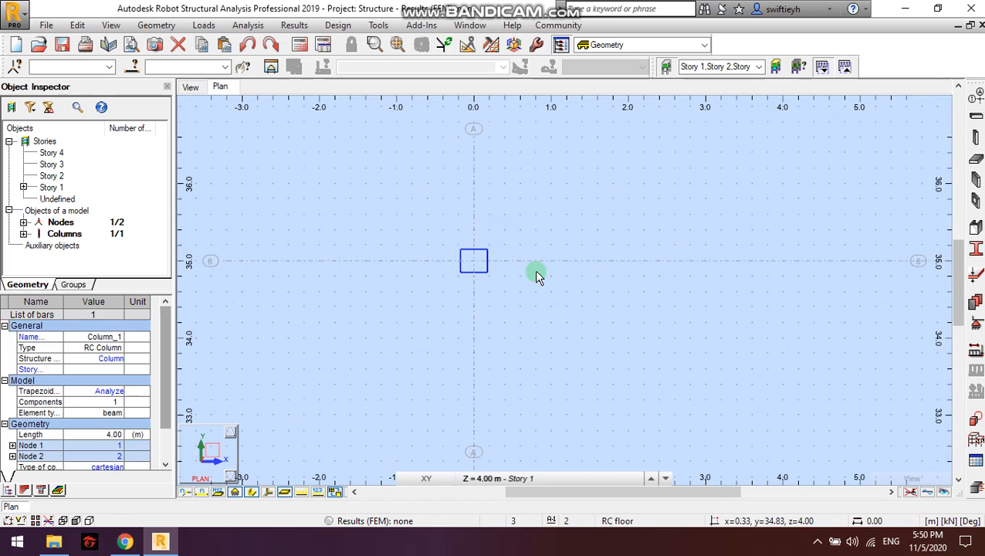
pyautogui.click(580, 273)
pyautogui.scroll(-3, 579, 272)
pyautogui.moveTo(616, 289); pyautogui.dragTo(474, 226, button='middle')
# - Examine the remaining Story 1 column and its base support in the 3D view
pyautogui.click(191, 88)
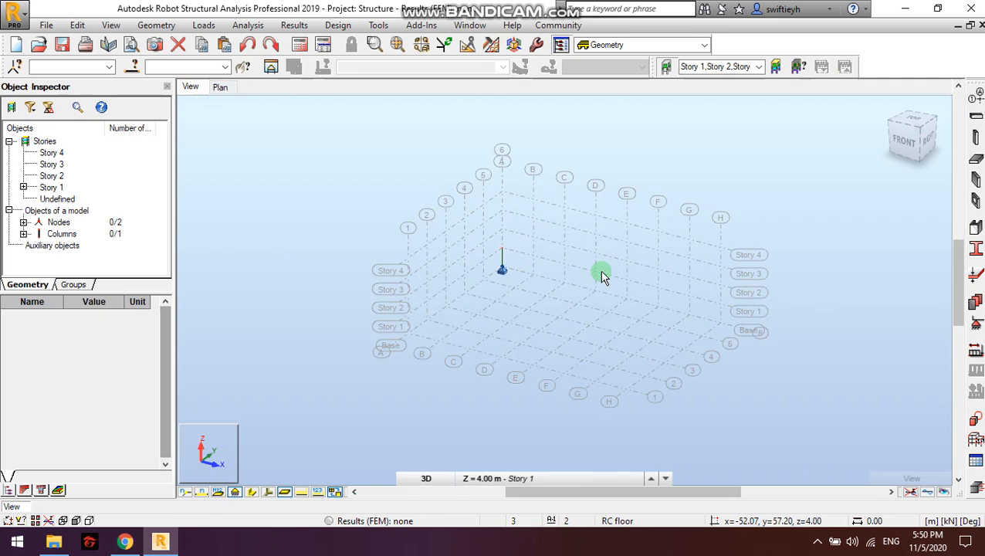
pyautogui.scroll(5, 485, 281)
pyautogui.moveTo(600, 248); pyautogui.dragTo(475, 435, button='middle')
pyautogui.scroll(-3, 547, 361)
pyautogui.scroll(5, 524, 344)
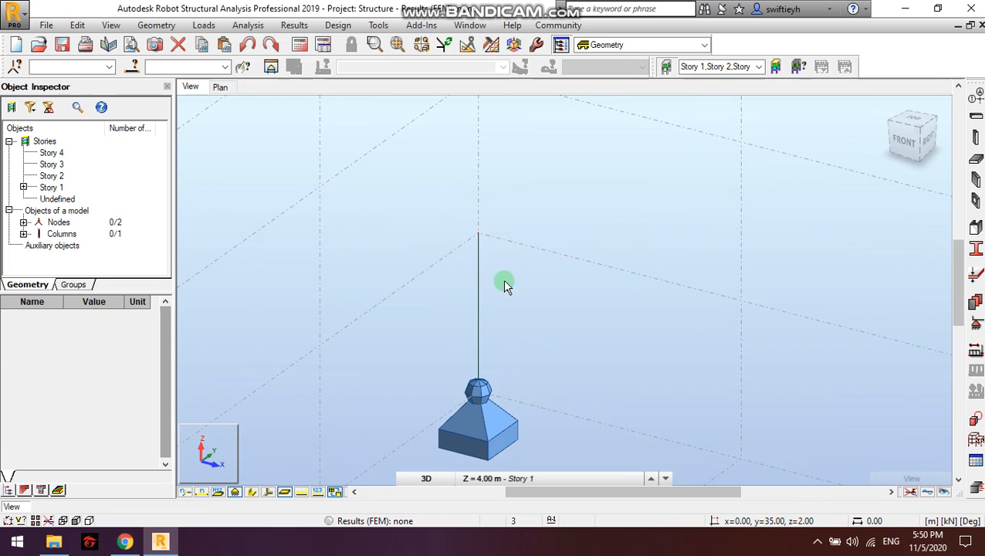
pyautogui.scroll(-1, 647, 355)
pyautogui.scroll(-1, 646, 355)
pyautogui.moveTo(649, 352); pyautogui.dragTo(531, 275, button='middle')
pyautogui.scroll(-3, 554, 260)
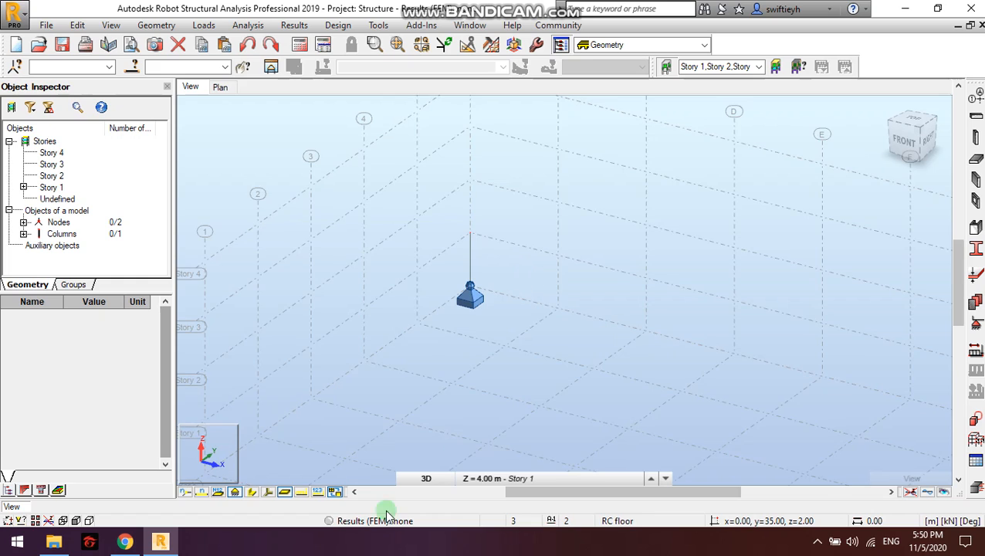
# - Turn on the section shape display in the 3D view and inspect the column's solid form
pyautogui.click(252, 493)
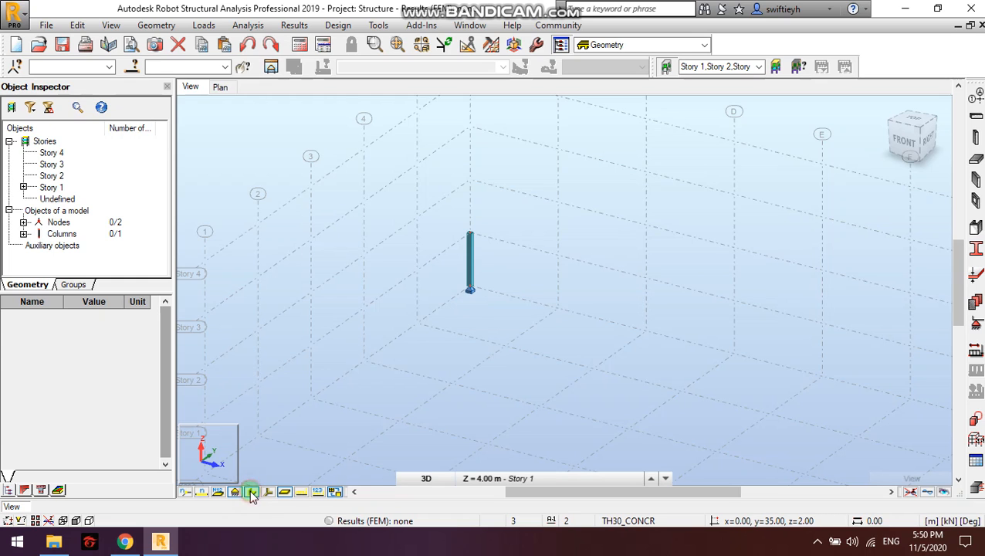
pyautogui.scroll(8, 471, 243)
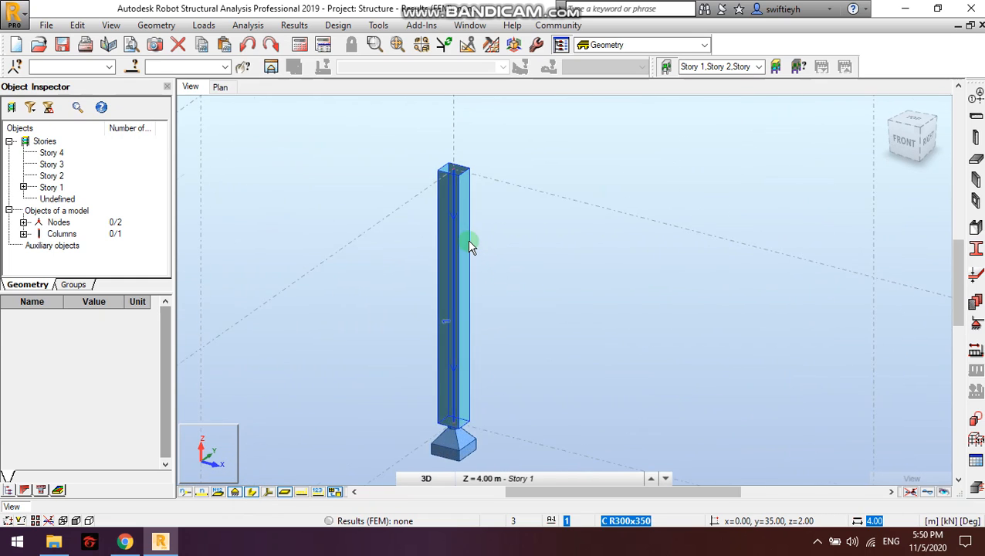
pyautogui.scroll(-5, 469, 241)
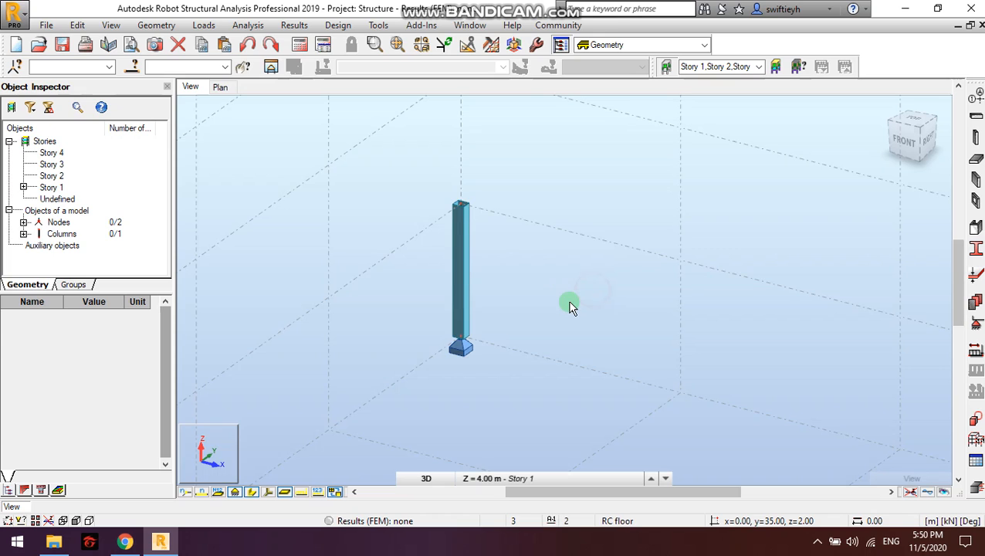
pyautogui.scroll(-2, 571, 306)
pyautogui.moveTo(571, 306); pyautogui.dragTo(483, 266, button='middle')
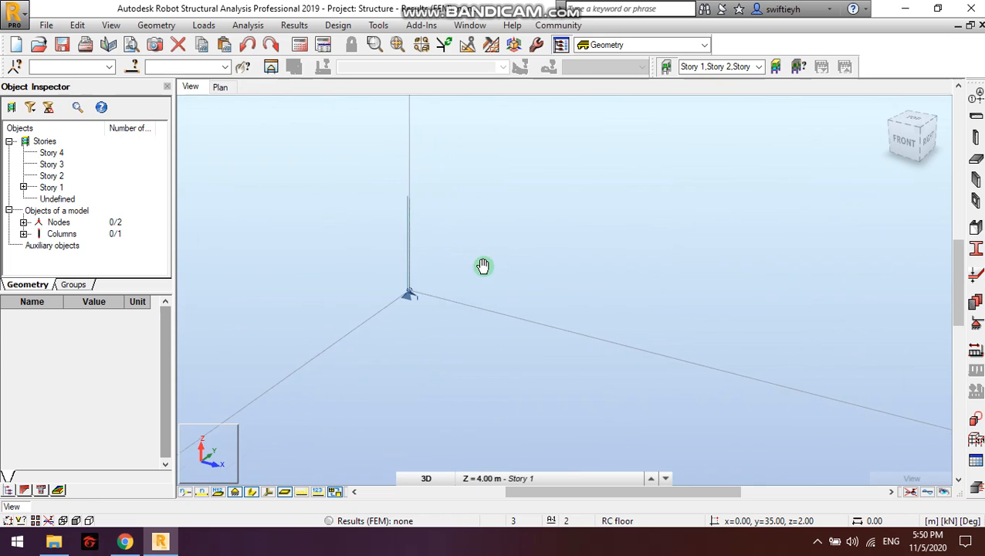
# - Check the column's position against the whole structural grid in the 3D and plan views
pyautogui.click(225, 90)
pyautogui.click(192, 89)
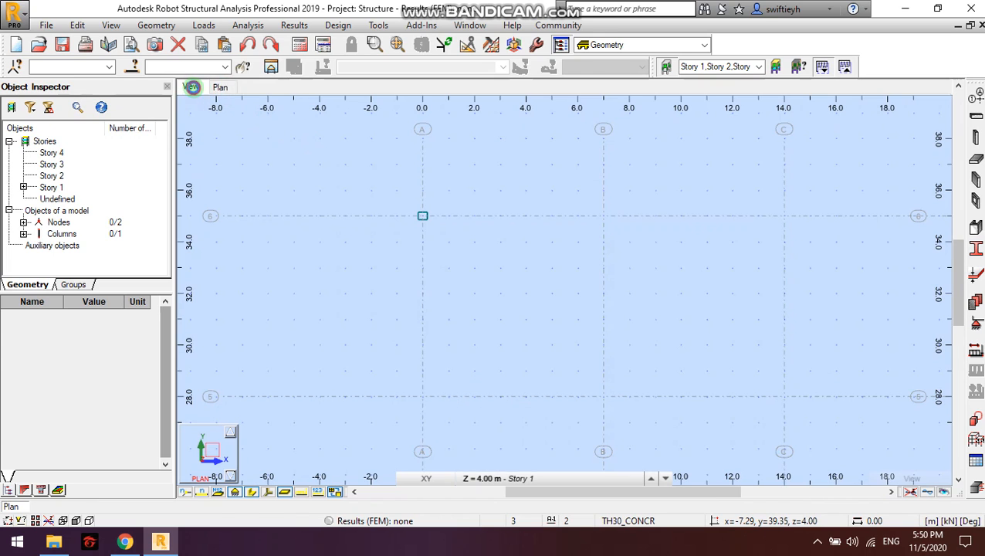
pyautogui.scroll(-4, 473, 248)
pyautogui.moveTo(568, 298); pyautogui.dragTo(459, 233, button='middle')
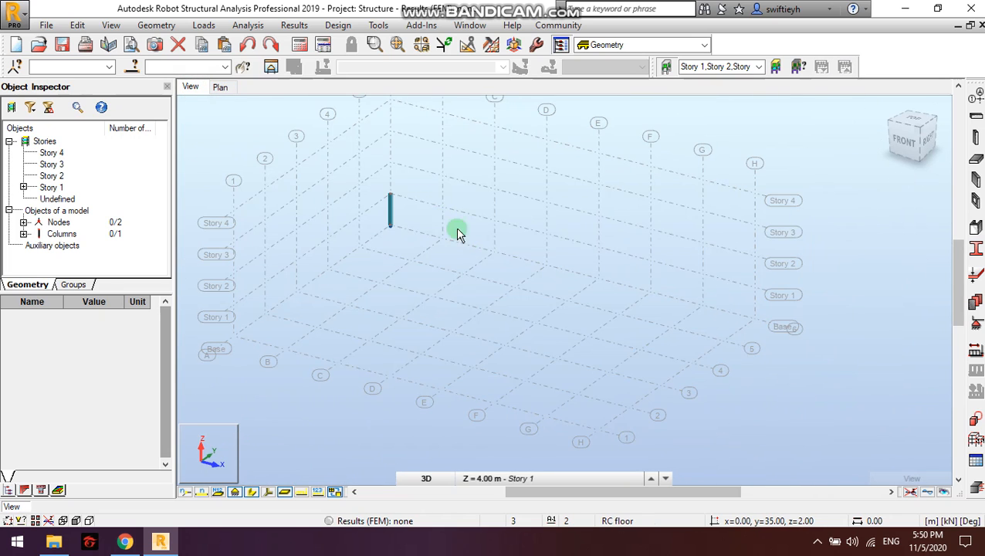
pyautogui.click(231, 90)
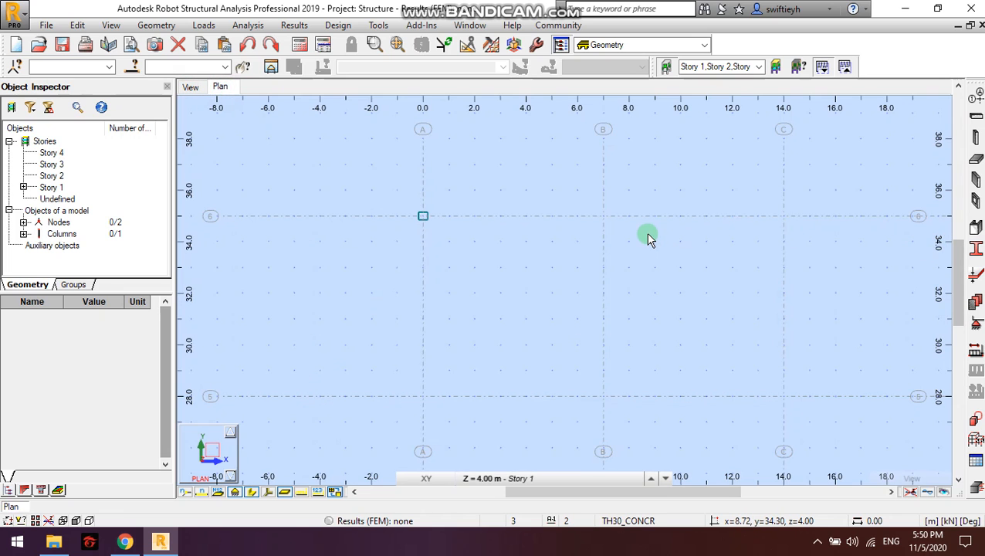
pyautogui.scroll(-1, 647, 235)
pyautogui.moveTo(615, 236); pyautogui.dragTo(490, 249, button='middle')
pyautogui.moveTo(610, 263); pyautogui.dragTo(543, 264, button='middle')
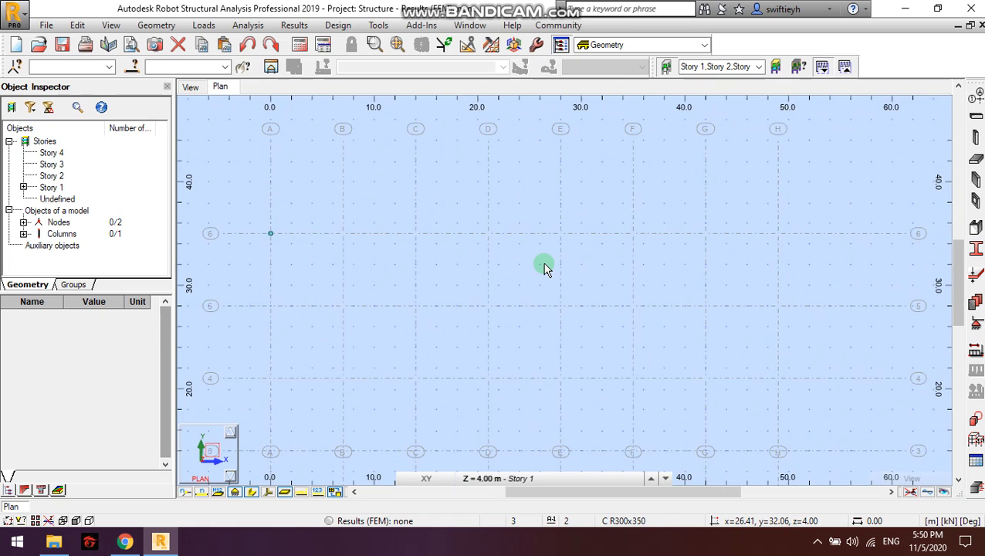
pyautogui.scroll(-3, 547, 264)
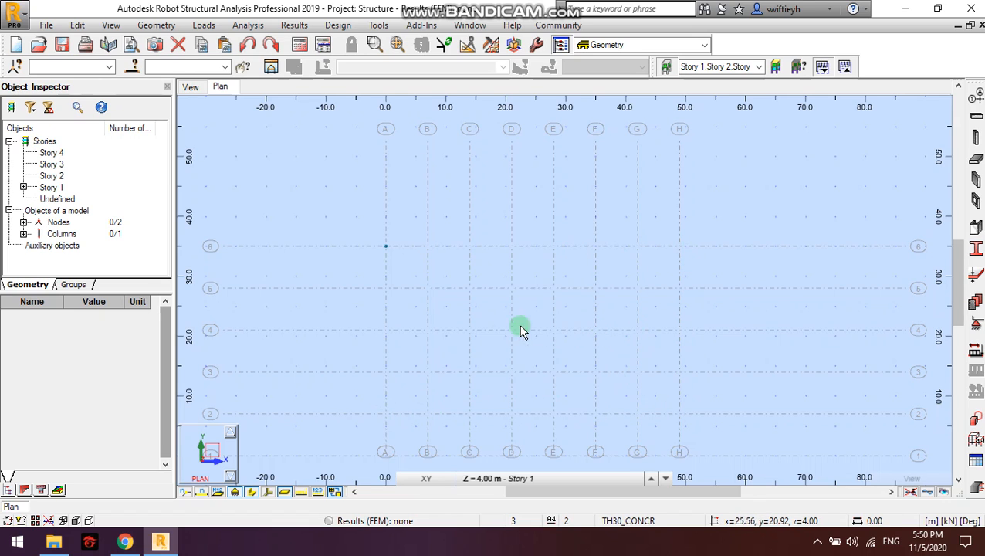
pyautogui.scroll(3, 409, 276)
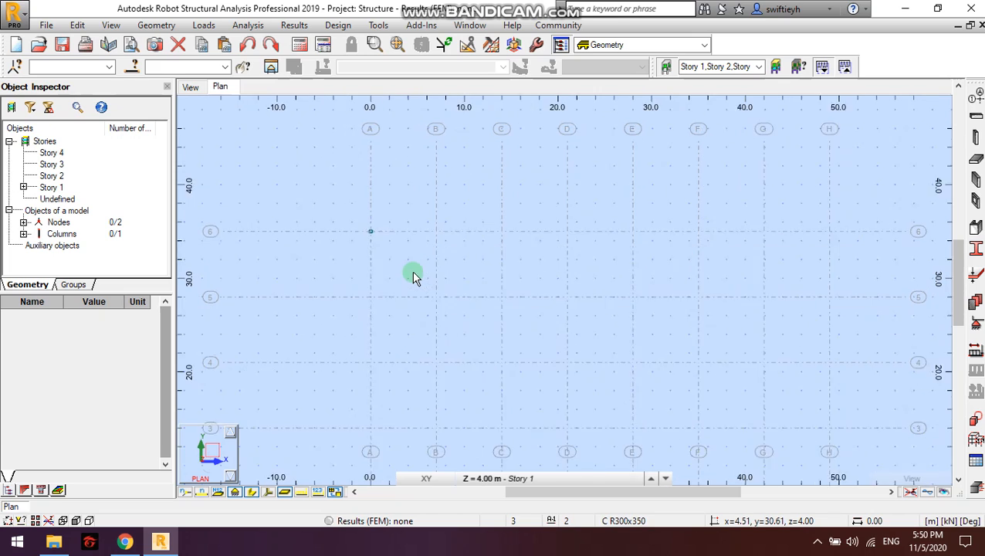
# - Open the Translation tool from the Edit tools and move its window clear of the plan grid
pyautogui.click(975, 137)
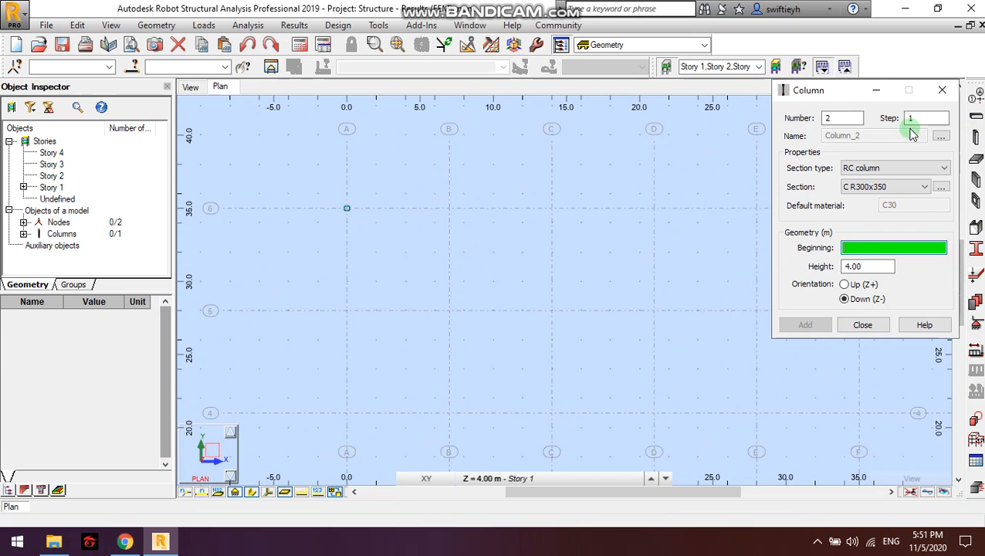
pyautogui.click(942, 89)
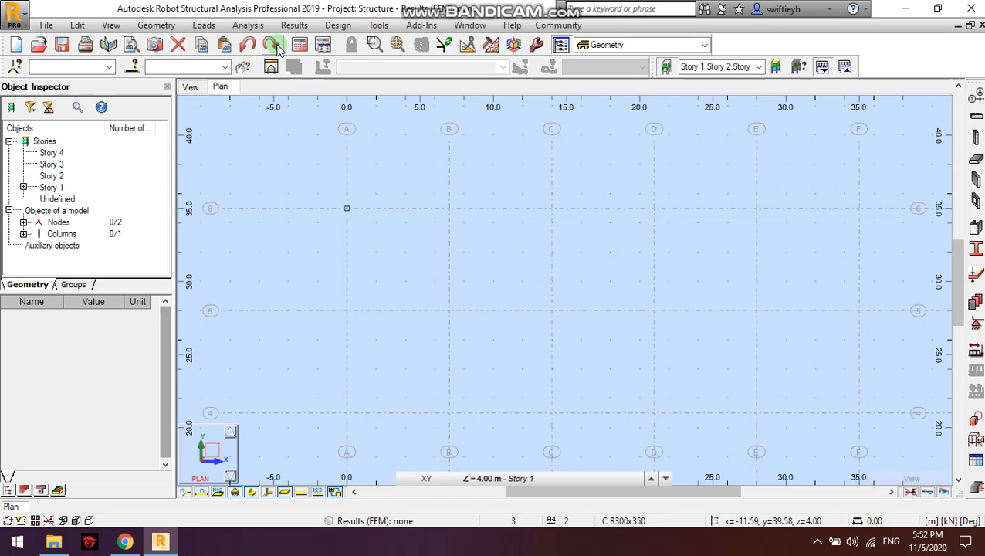
pyautogui.click(471, 46)
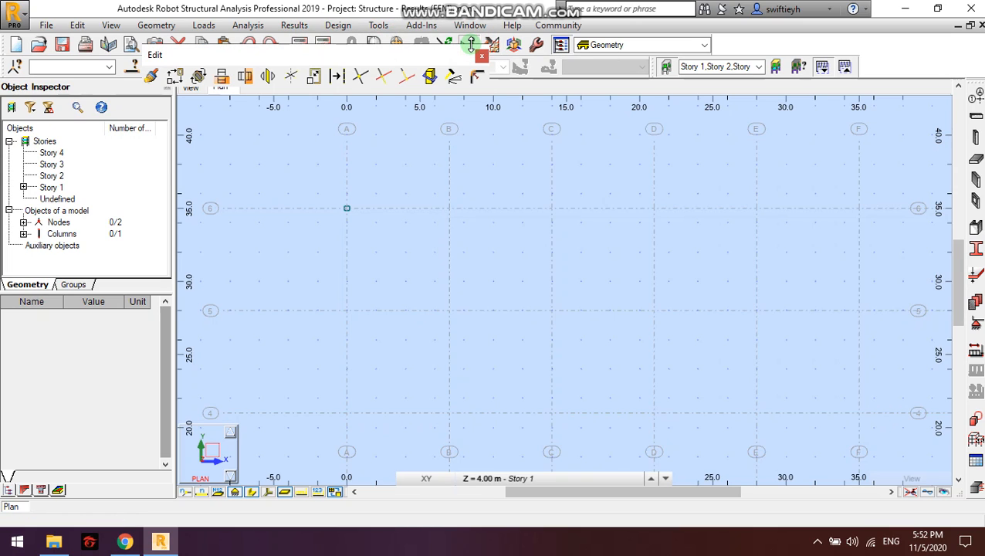
pyautogui.moveTo(402, 52); pyautogui.dragTo(463, 149)
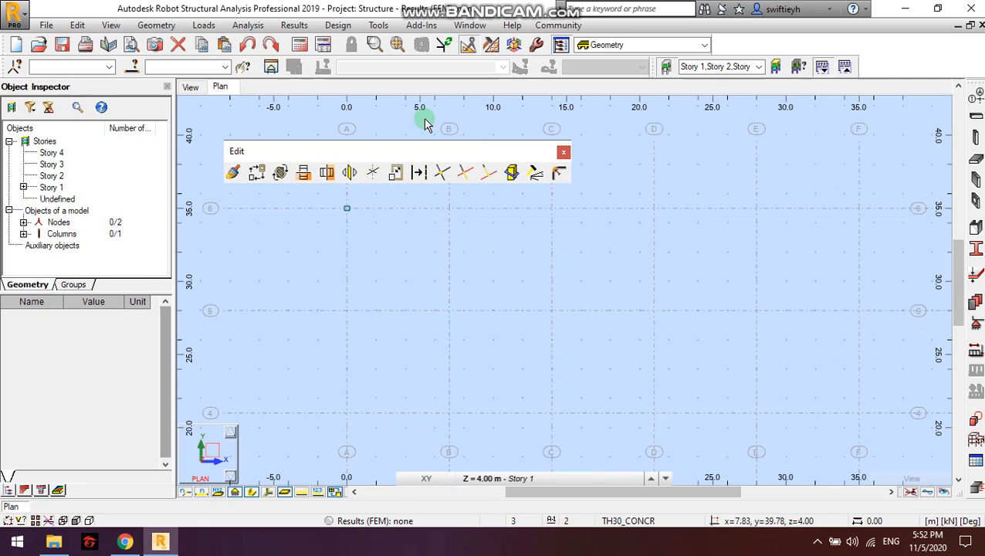
pyautogui.click(257, 173)
pyautogui.moveTo(392, 150); pyautogui.dragTo(322, 136)
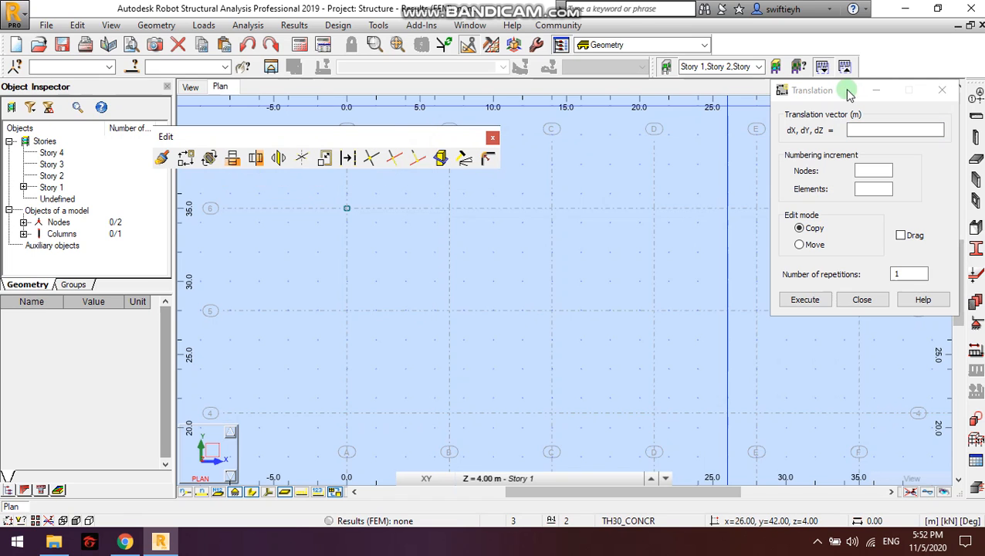
pyautogui.moveTo(847, 94); pyautogui.dragTo(165, 109)
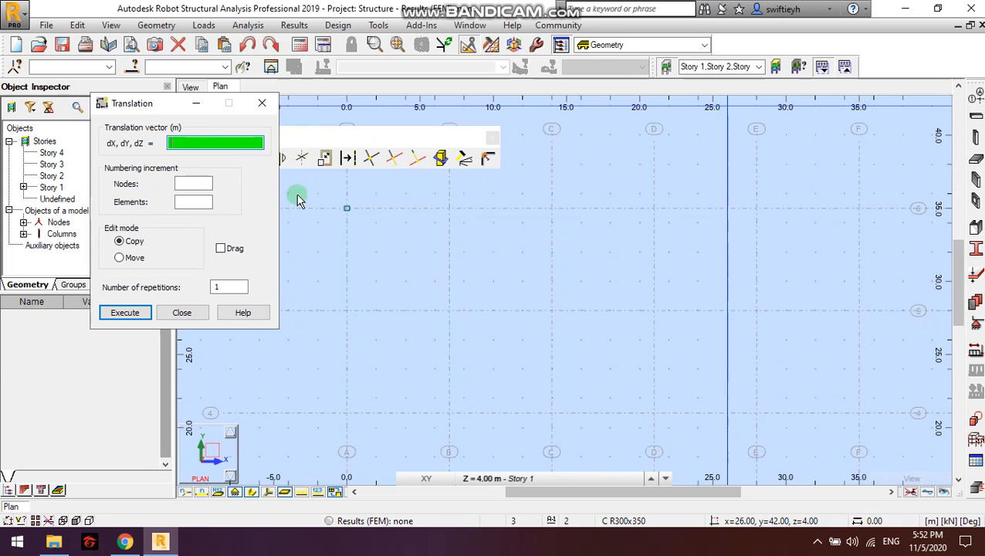
pyautogui.click(348, 207)
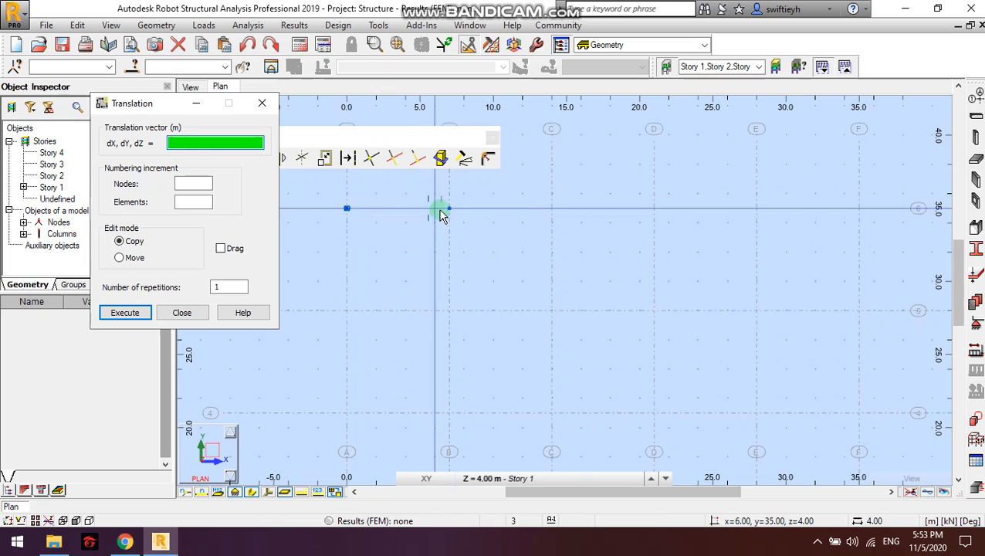
pyautogui.scroll(-1, 865, 213)
pyautogui.scroll(-1, 842, 218)
pyautogui.moveTo(818, 225); pyautogui.dragTo(675, 279, button='middle')
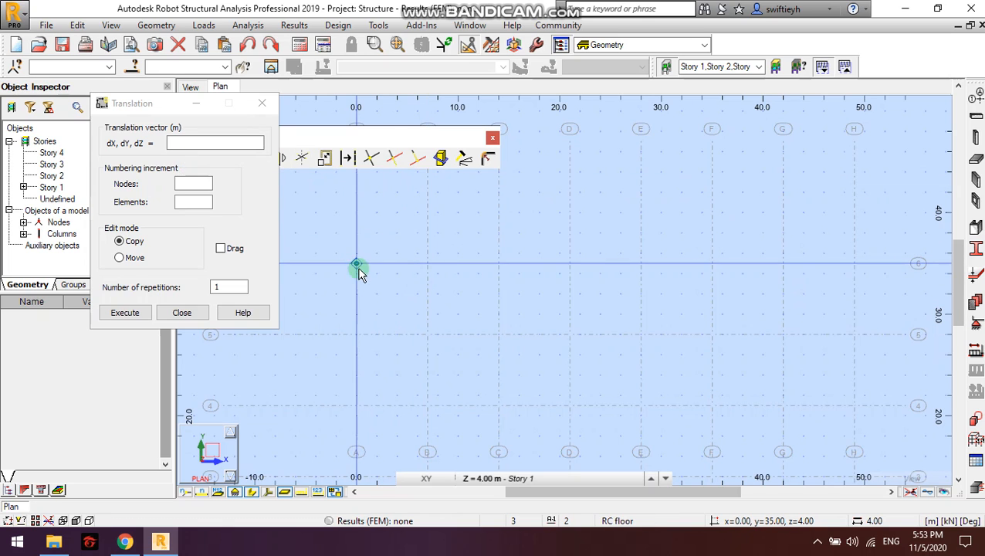
pyautogui.scroll(1, 407, 268)
pyautogui.scroll(1, 405, 267)
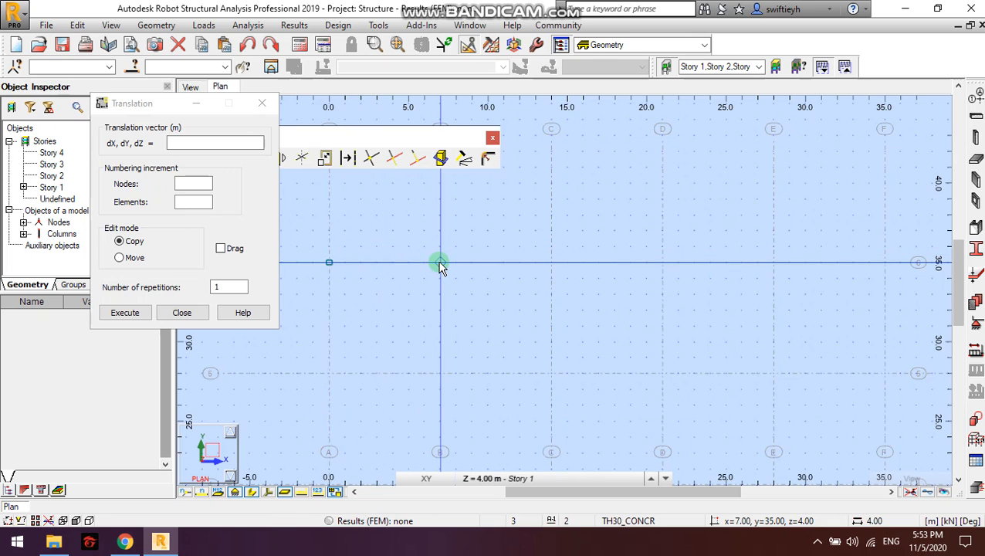
pyautogui.click(210, 141)
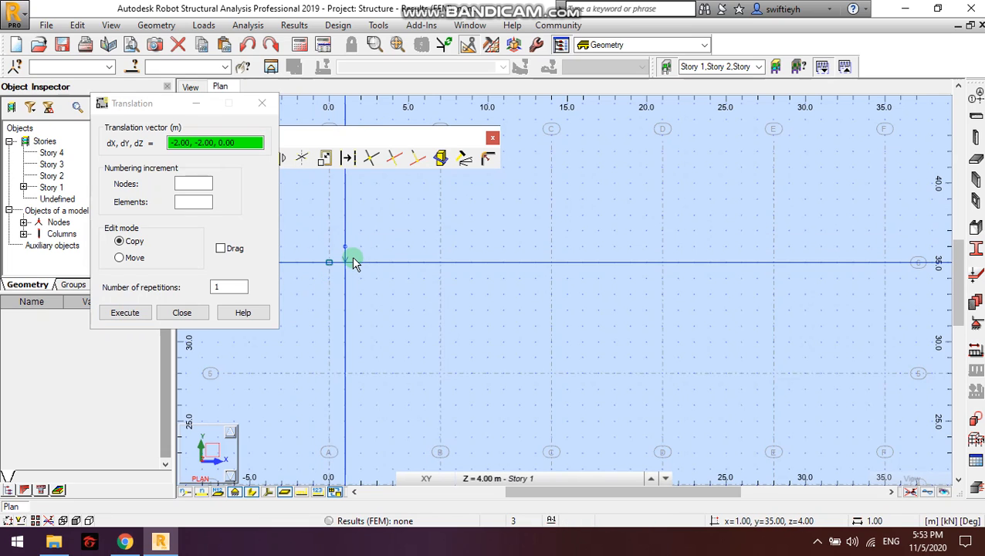
pyautogui.click(356, 257)
pyautogui.click(354, 236)
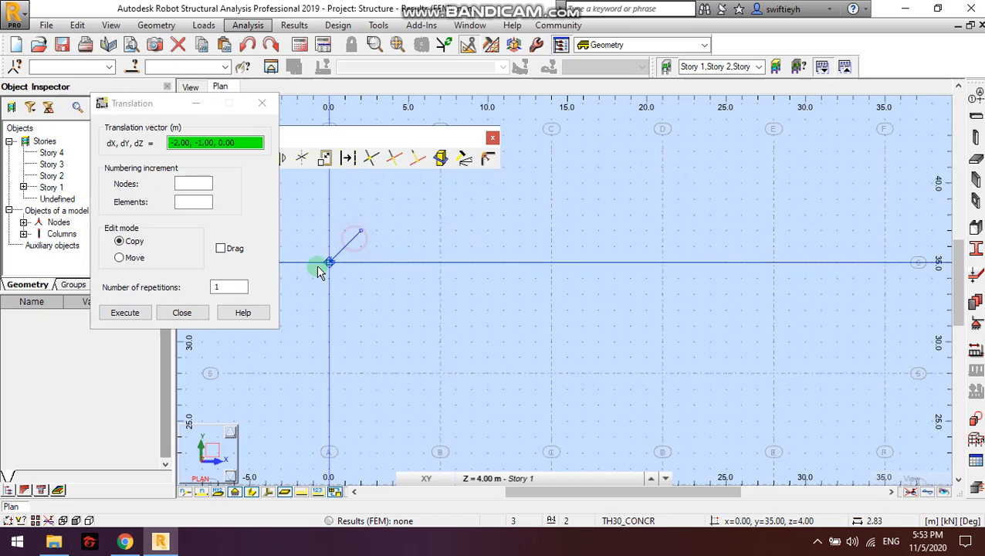
pyautogui.click(315, 266)
# - Select the column at A-6 and set the translation vector to 7,0,0
pyautogui.rightClick(351, 259)
pyautogui.click(353, 274)
pyautogui.moveTo(318, 278); pyautogui.dragTo(319, 276)
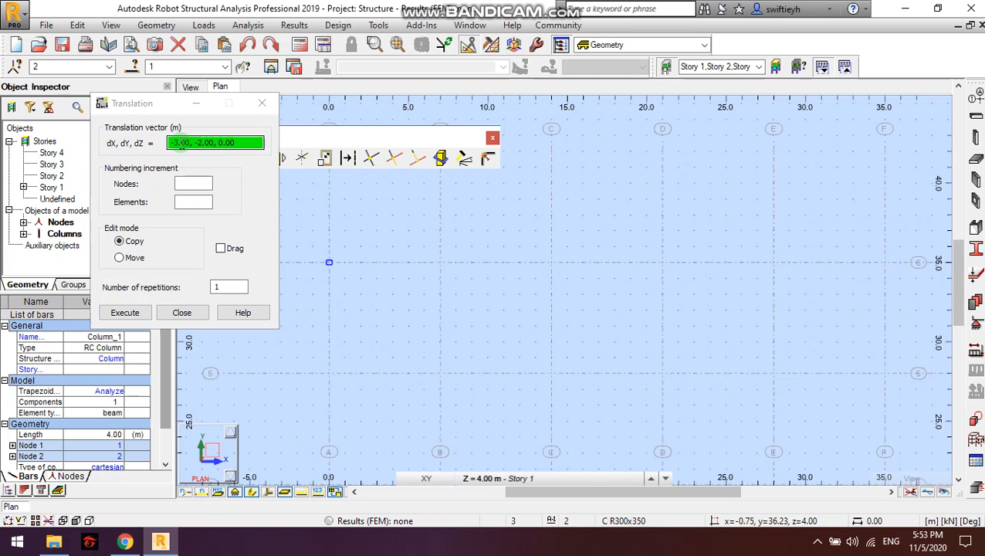
pyautogui.click(179, 144)
pyautogui.moveTo(232, 144); pyautogui.dragTo(165, 148)
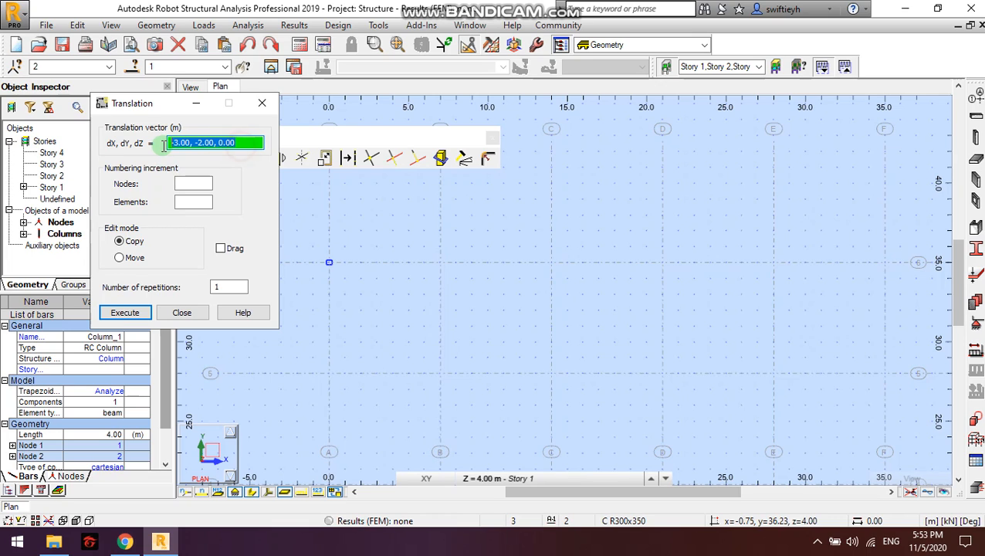
pyautogui.press('Delete')
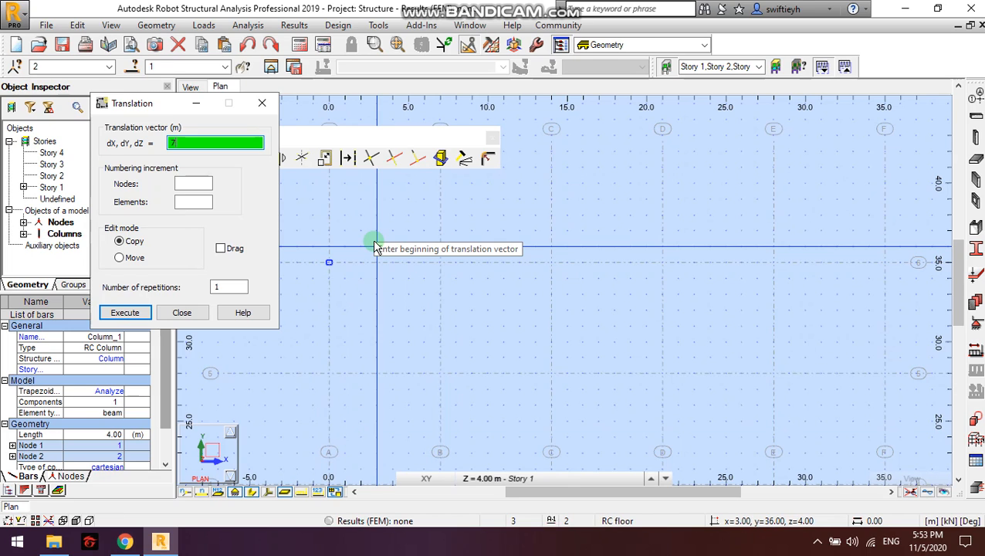
pyautogui.write(',')
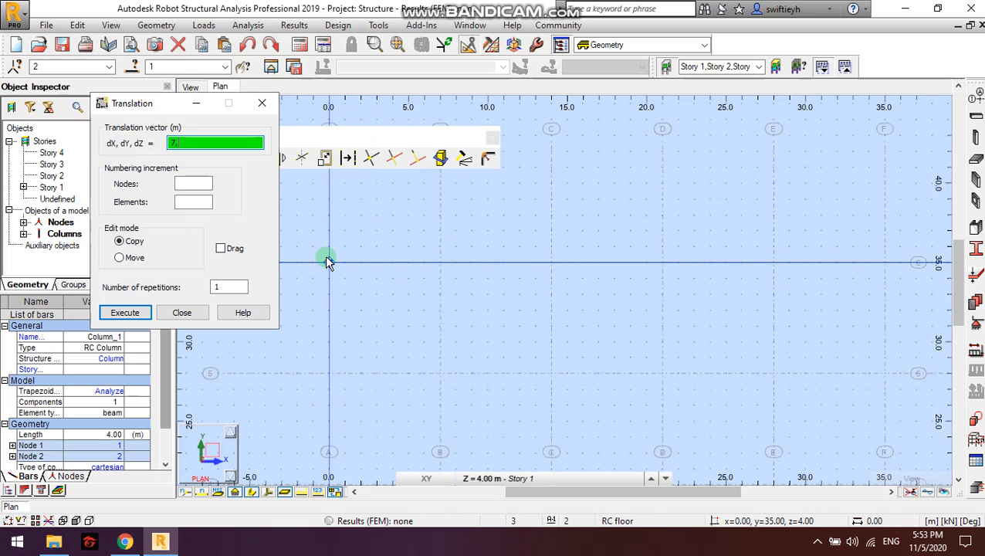
pyautogui.write('0,')
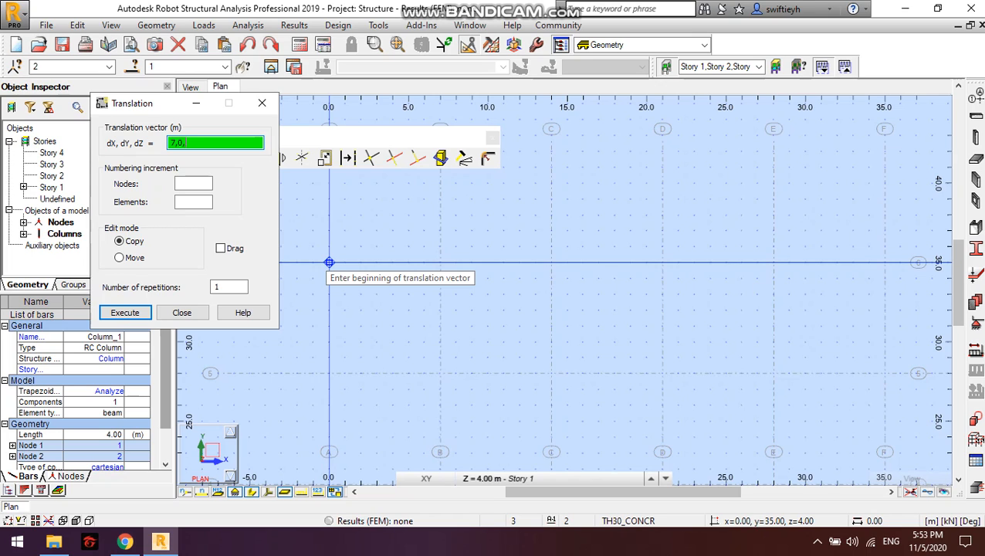
pyautogui.click(327, 261)
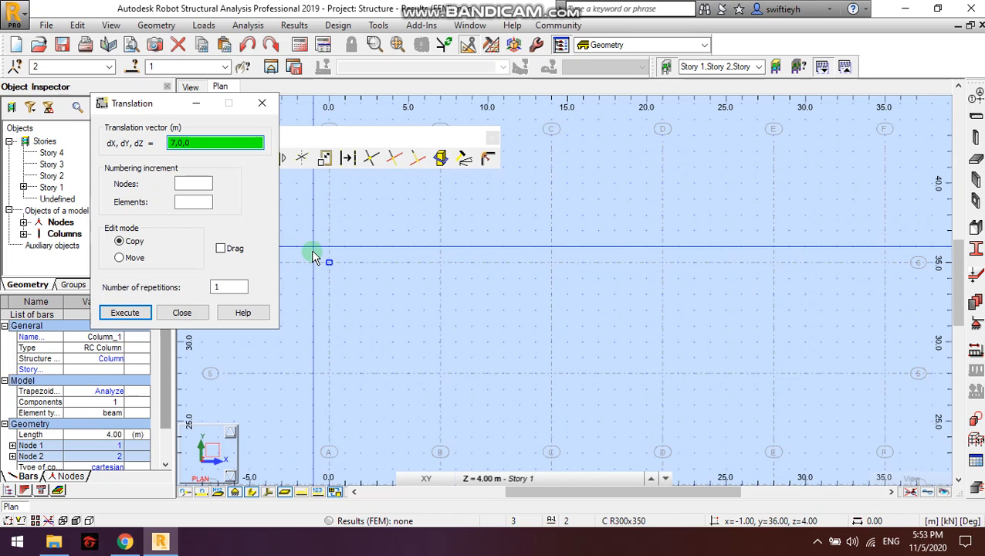
# - Copy the selected column once to B-6, leaving the node and element numbering increments blank
pyautogui.click(206, 185)
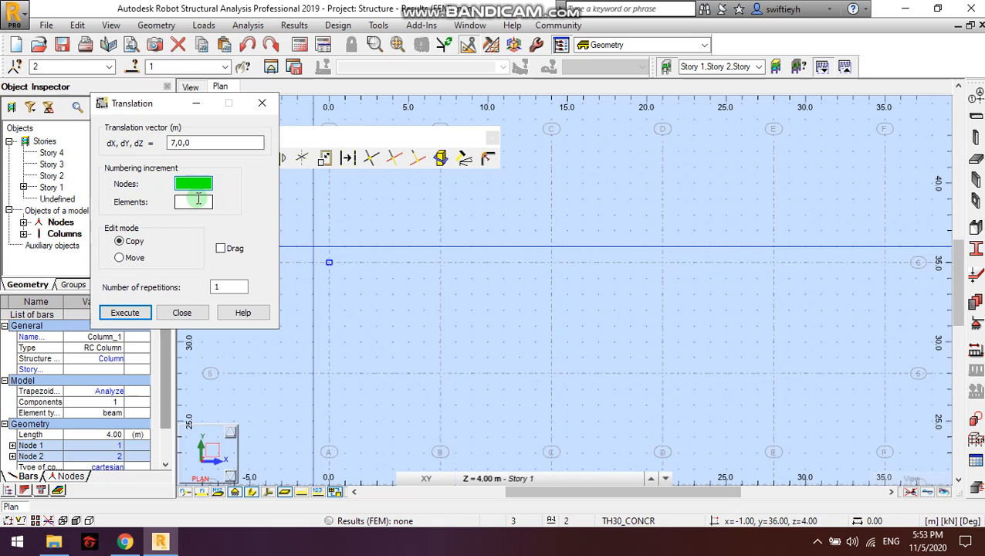
pyautogui.click(198, 200)
pyautogui.click(197, 187)
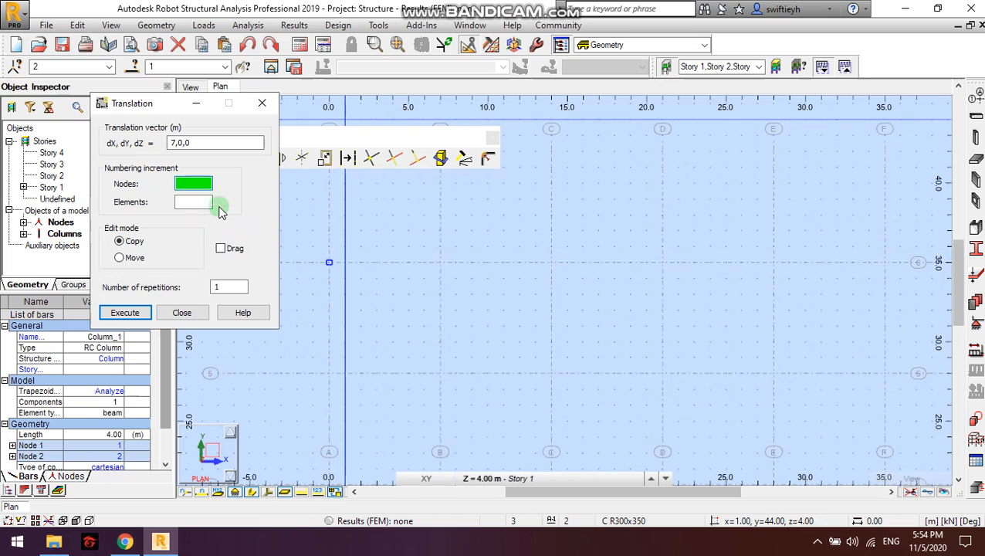
pyautogui.click(135, 242)
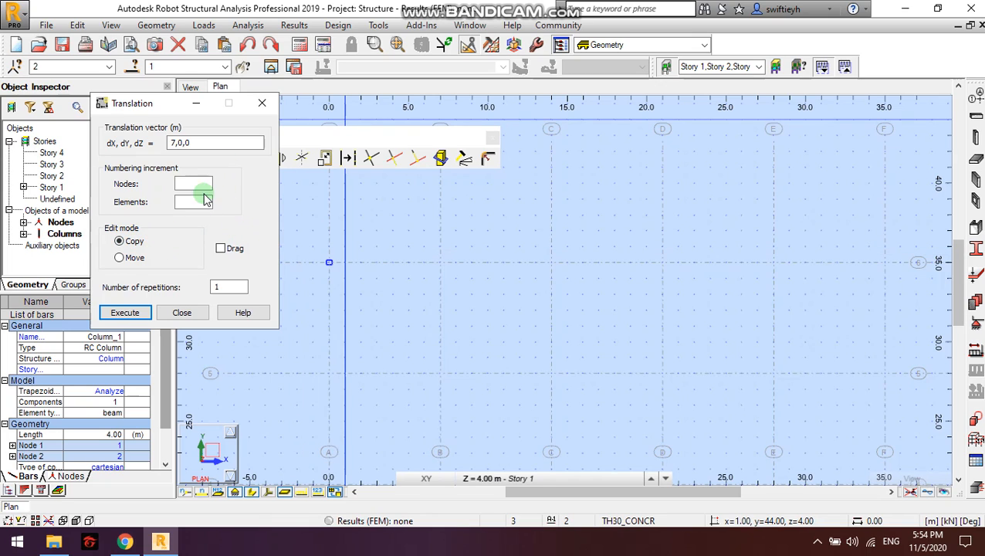
pyautogui.click(126, 313)
pyautogui.click(126, 314)
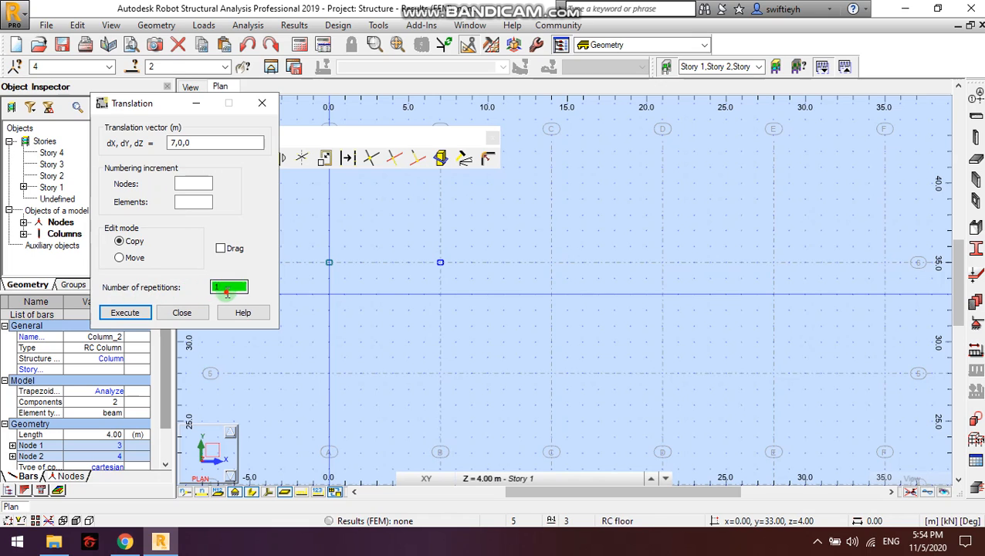
# - Copy the B-6 column along grid line 6 up to H-6 with six repetitions and close the Translation tool
pyautogui.scroll(-1, 431, 252)
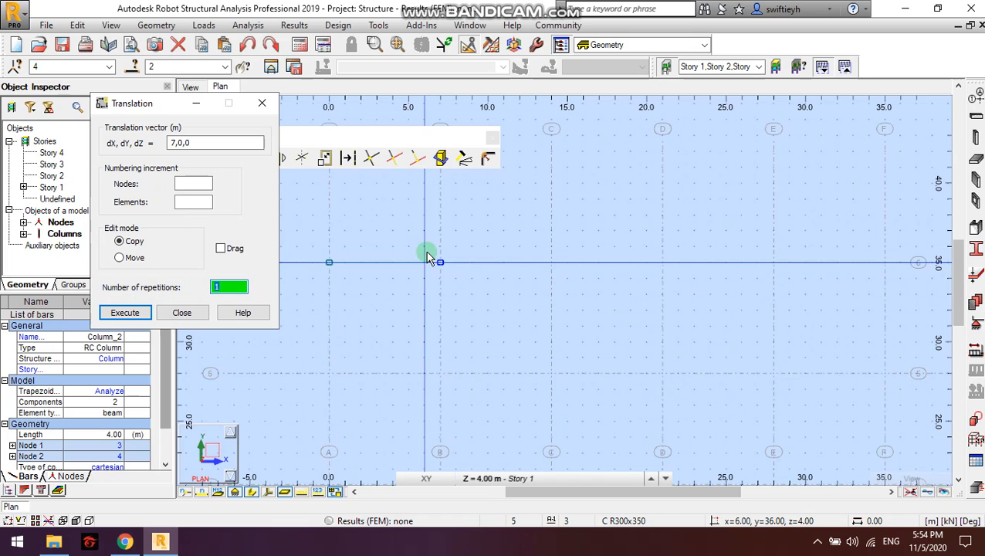
pyautogui.scroll(-1, 458, 257)
pyautogui.scroll(-1, 471, 271)
pyautogui.moveTo(471, 270); pyautogui.dragTo(378, 287, button='middle')
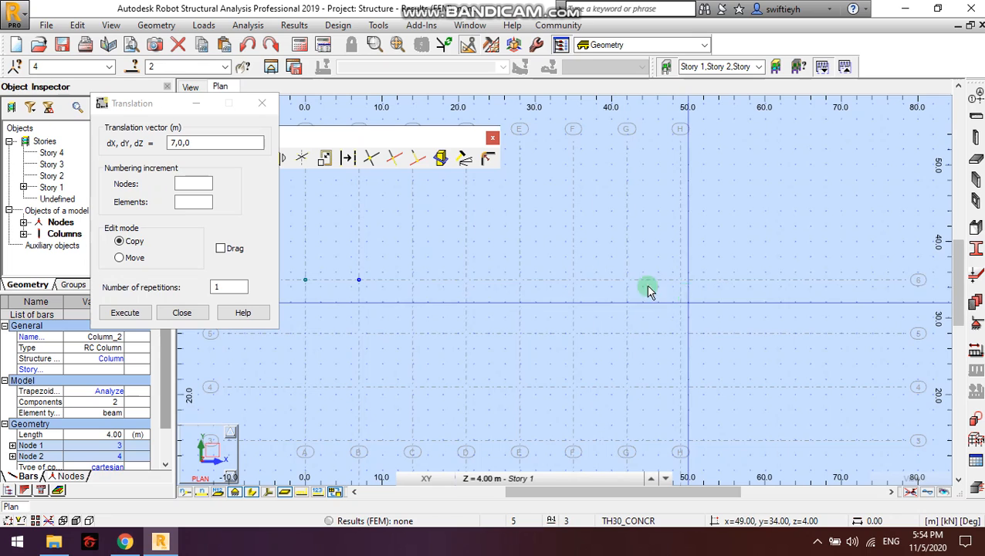
pyautogui.click(230, 287)
pyautogui.moveTo(230, 288); pyautogui.dragTo(196, 292)
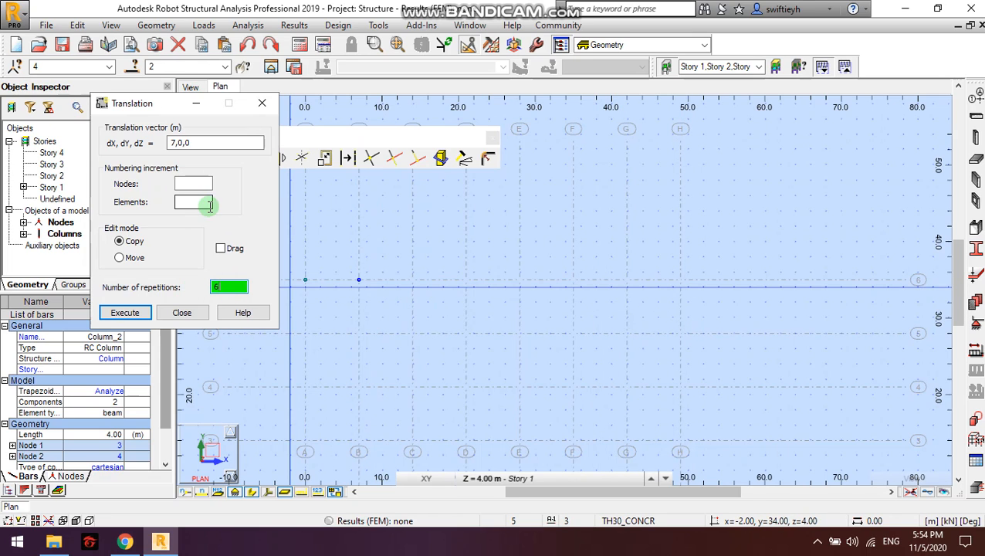
pyautogui.click(125, 313)
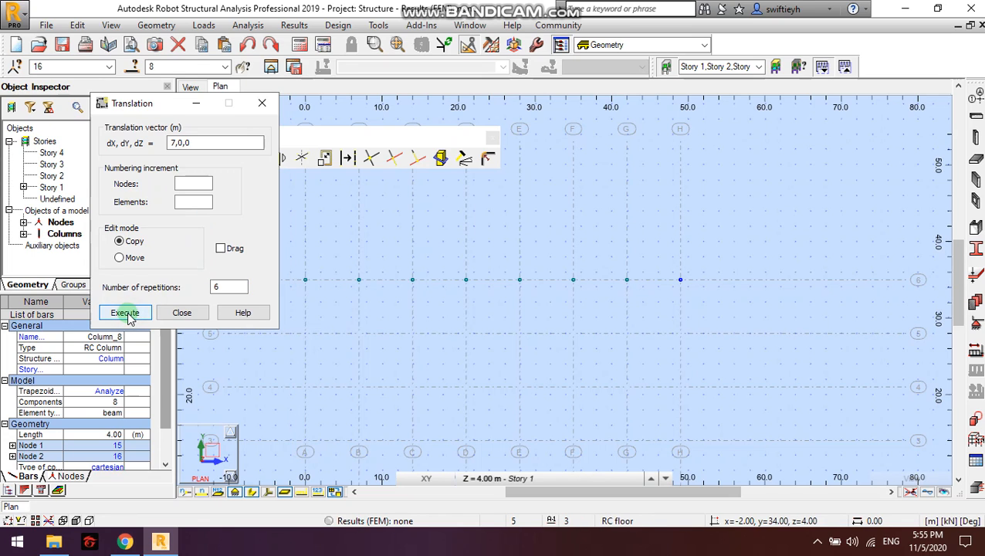
pyautogui.click(292, 272)
pyautogui.click(656, 270)
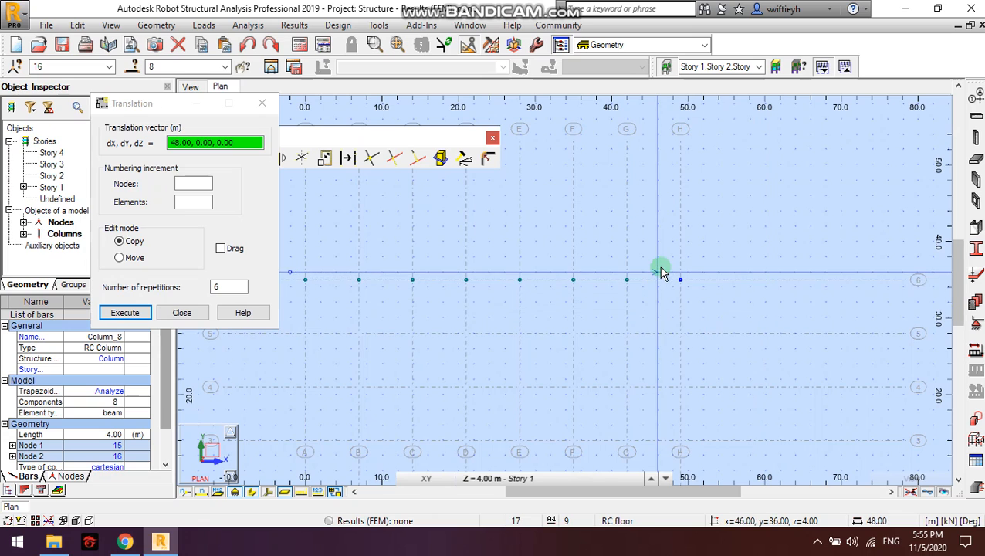
pyautogui.click(182, 312)
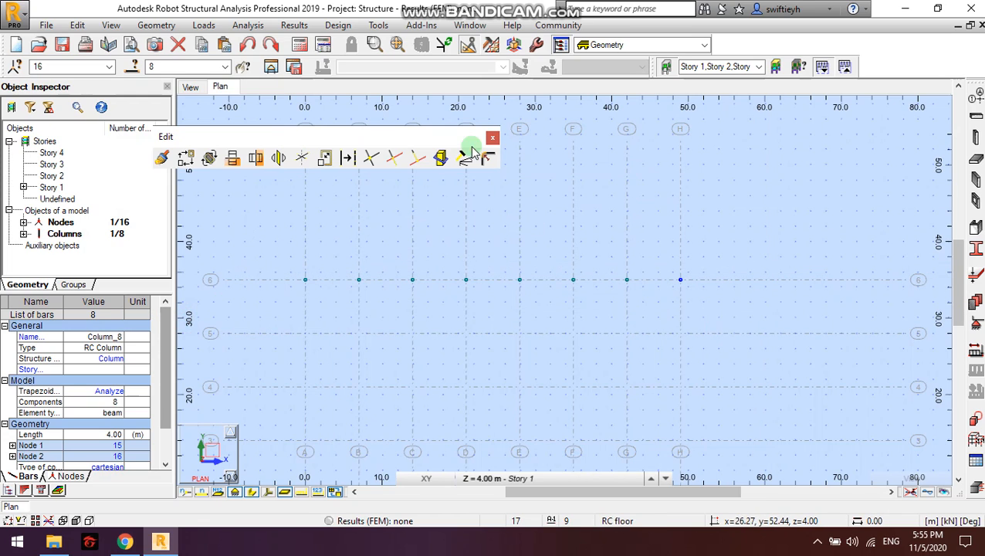
# - Move the Edit toolbar clear of the plan and select all eight columns along grid line 6
pyautogui.scroll(-1, 664, 312)
pyautogui.moveTo(648, 310); pyautogui.dragTo(662, 256, button='middle')
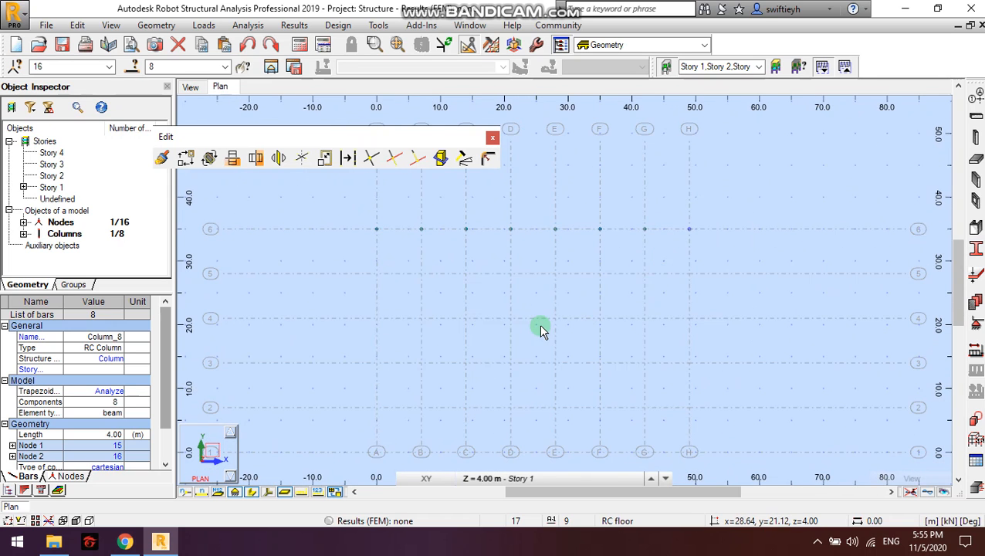
pyautogui.scroll(-1, 519, 270)
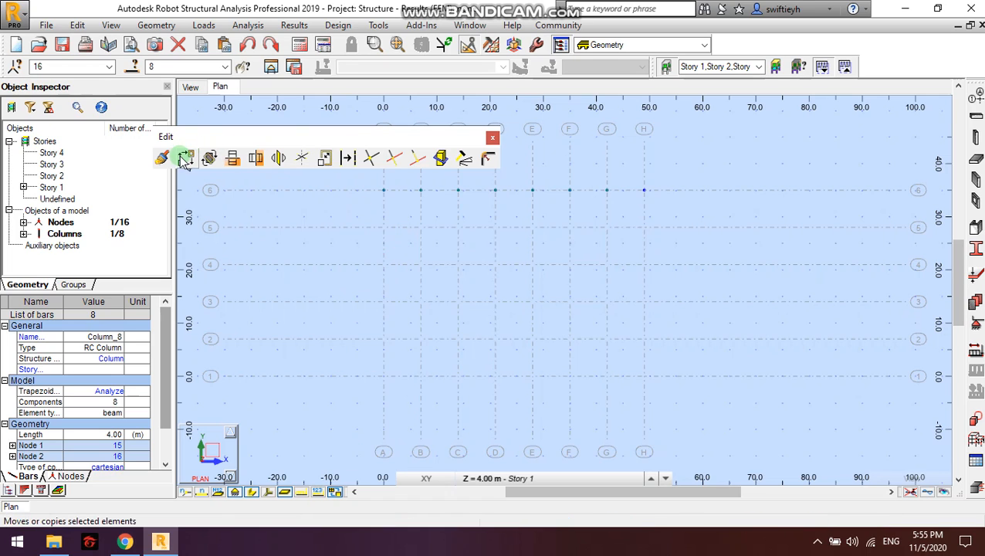
pyautogui.moveTo(353, 131); pyautogui.dragTo(400, 95)
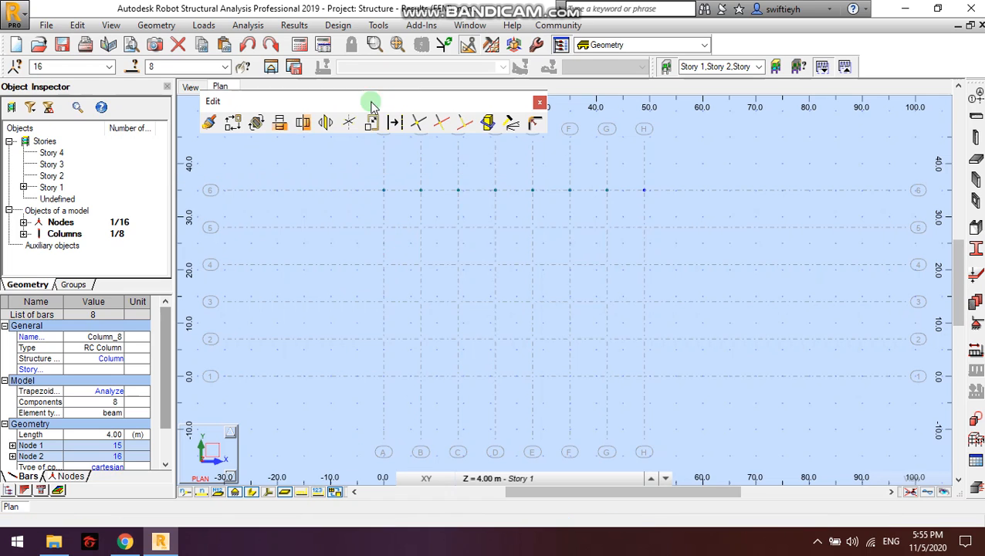
pyautogui.click(233, 122)
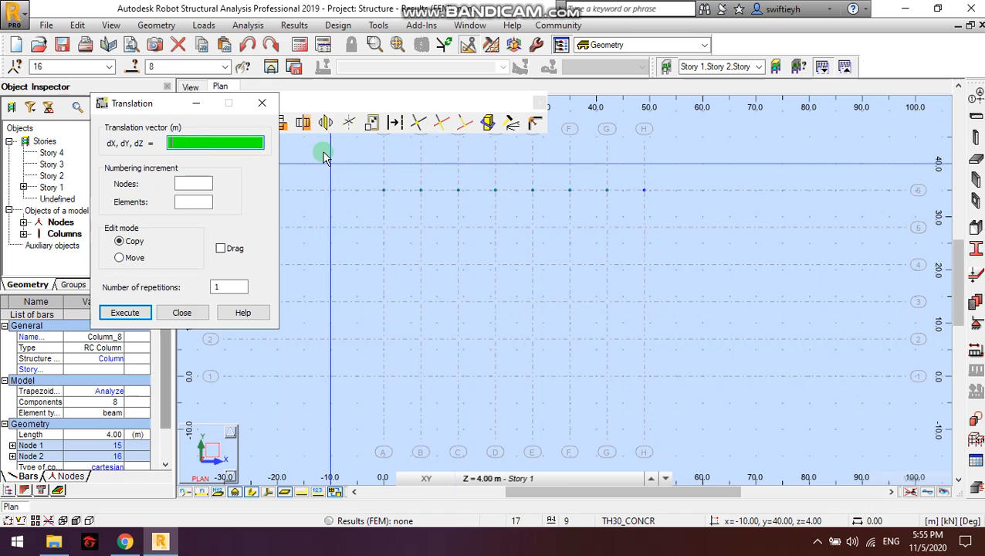
pyautogui.click(262, 105)
pyautogui.moveTo(674, 169); pyautogui.dragTo(352, 197)
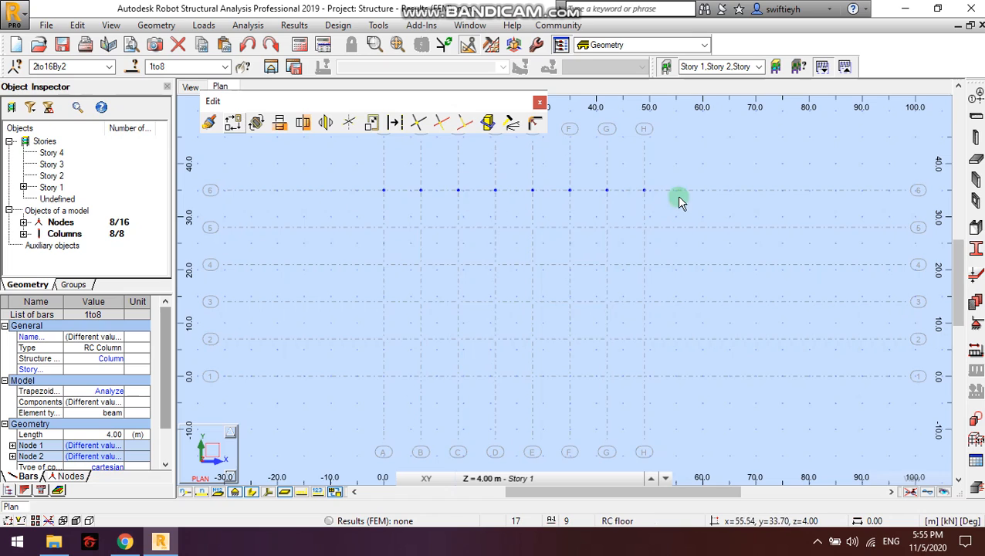
# - Try to copy the eight selected columns across the other grid rows with translation vector 0,7,0 and five repetitions
pyautogui.click(234, 125)
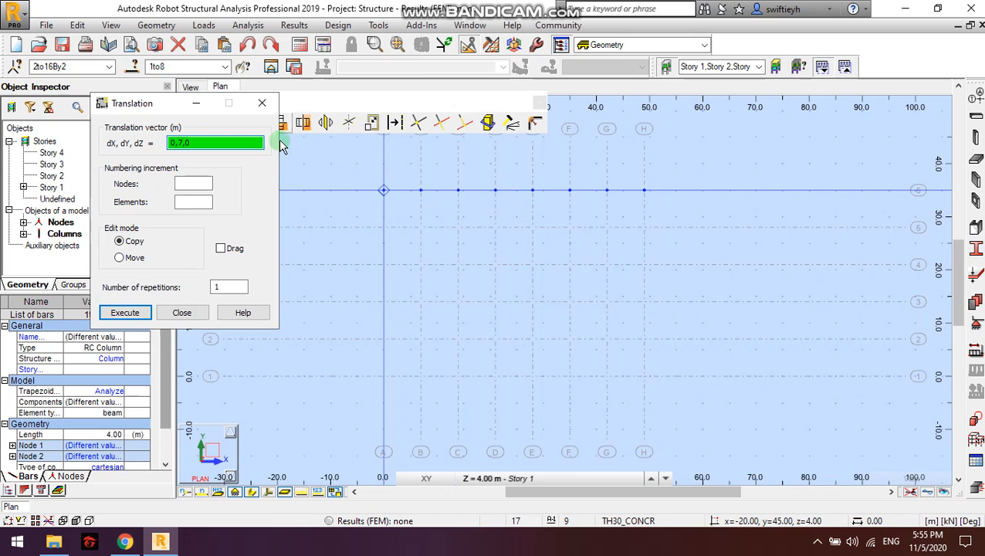
pyautogui.click(135, 242)
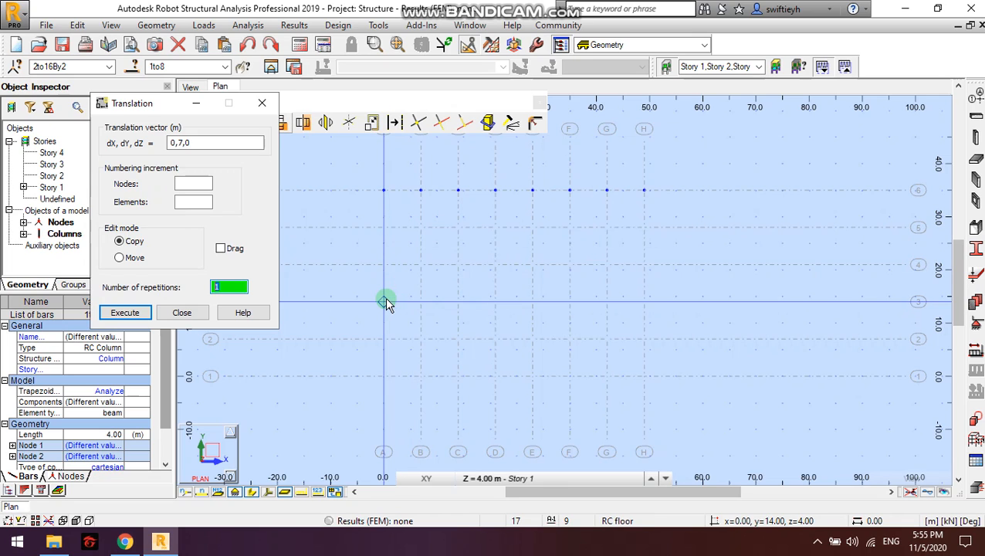
pyautogui.write('5')
pyautogui.click(127, 315)
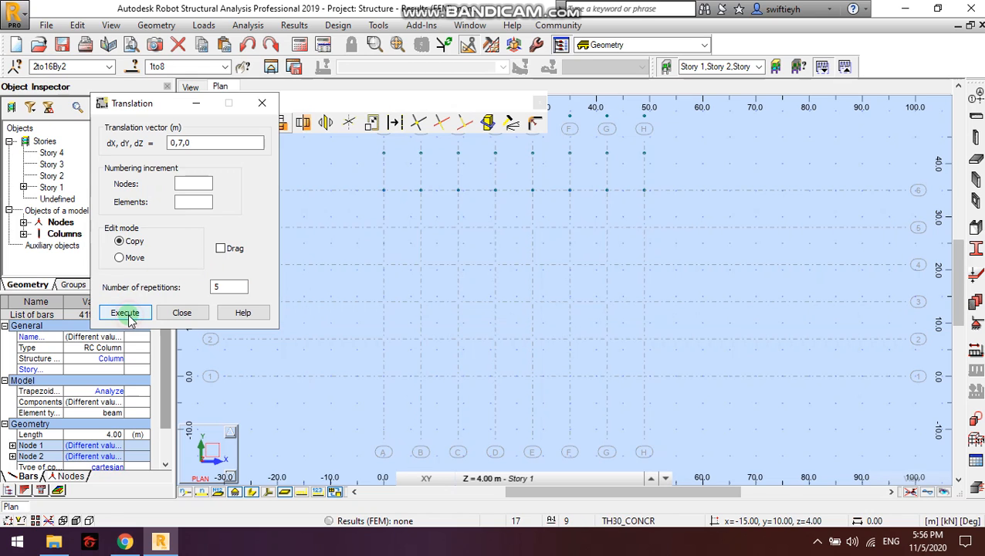
# - Undo the copies of the column row made with the 0,7,0 vector
pyautogui.moveTo(516, 217); pyautogui.dragTo(511, 297, button='middle')
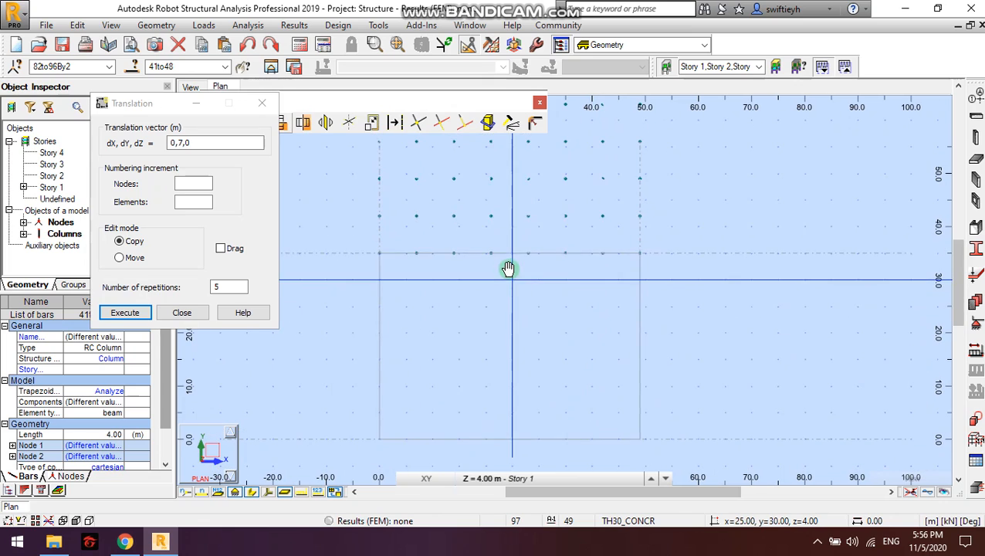
pyautogui.doubleClick(178, 142)
pyautogui.write('0,7,0')
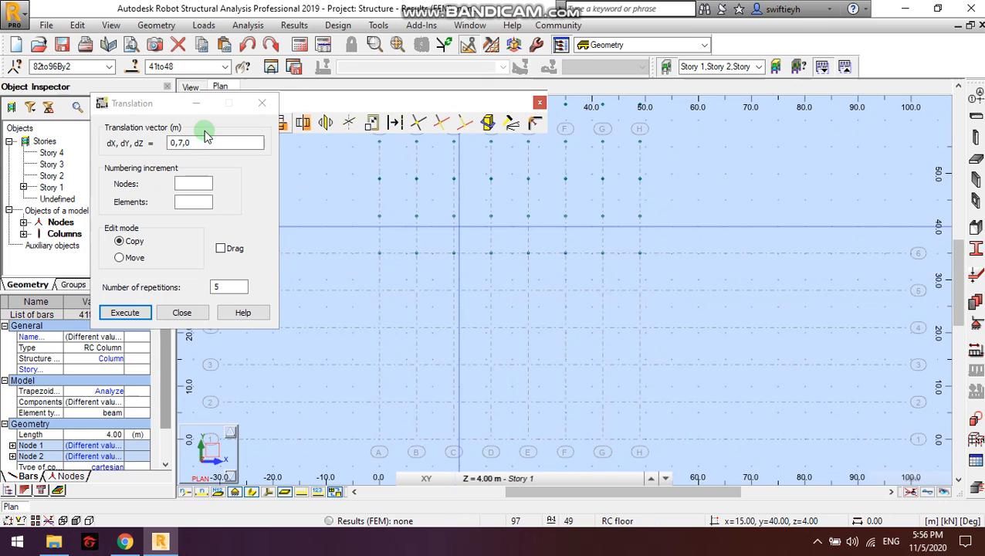
pyautogui.click(535, 236)
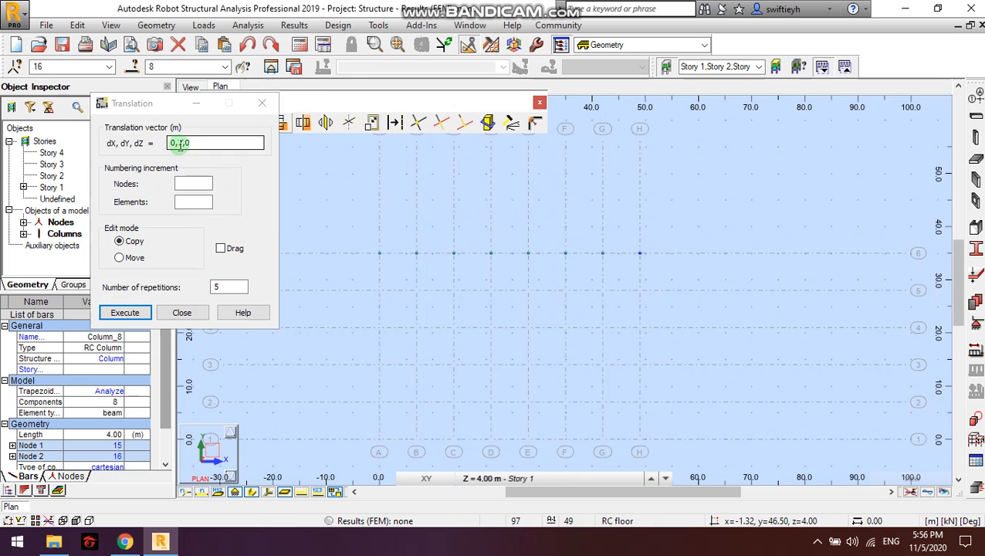
# - Move the Translation window lower and examine the column row on grid line 6 and the axis directions in 3D
pyautogui.click(180, 144)
pyautogui.moveTo(434, 351); pyautogui.dragTo(445, 280, button='middle')
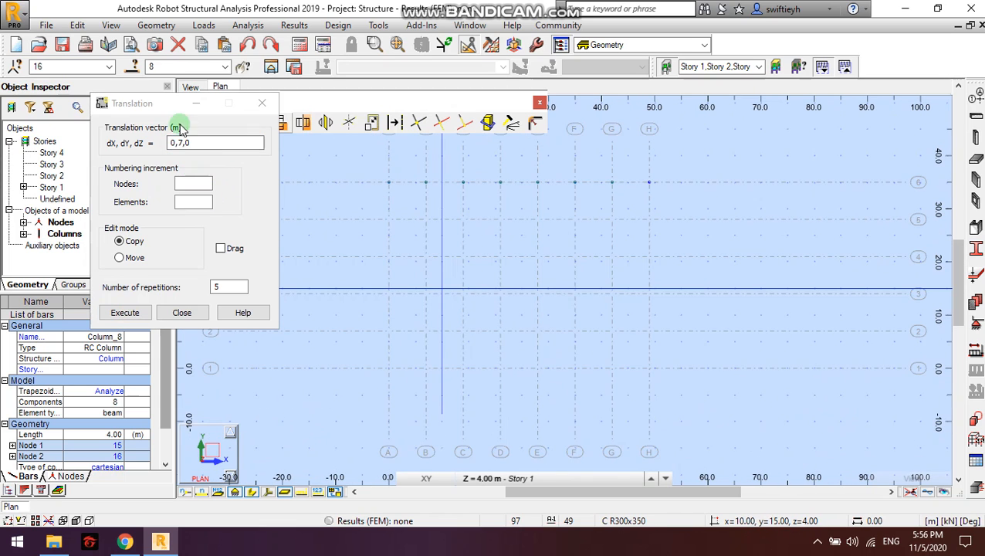
pyautogui.moveTo(170, 103); pyautogui.dragTo(170, 130)
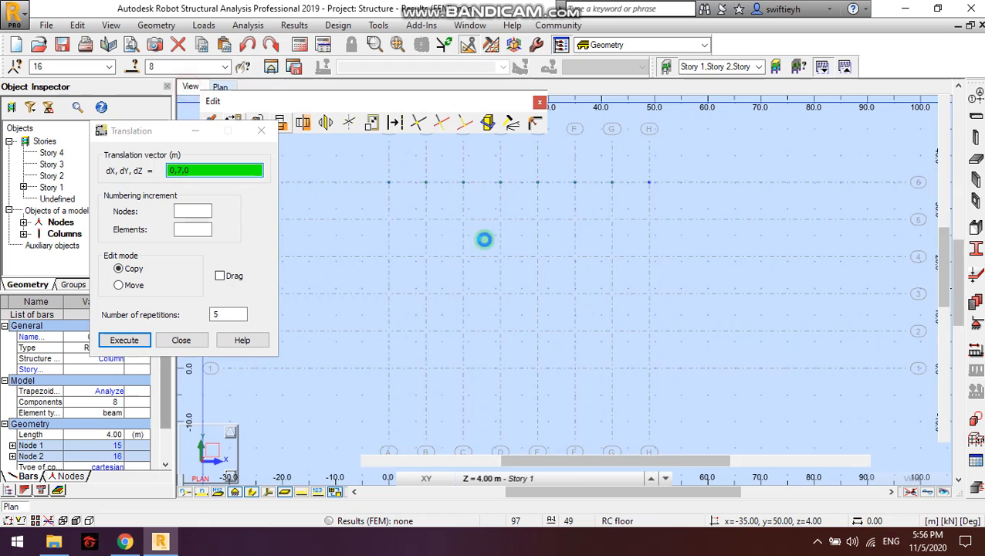
pyautogui.moveTo(523, 310); pyautogui.dragTo(606, 271, button='middle')
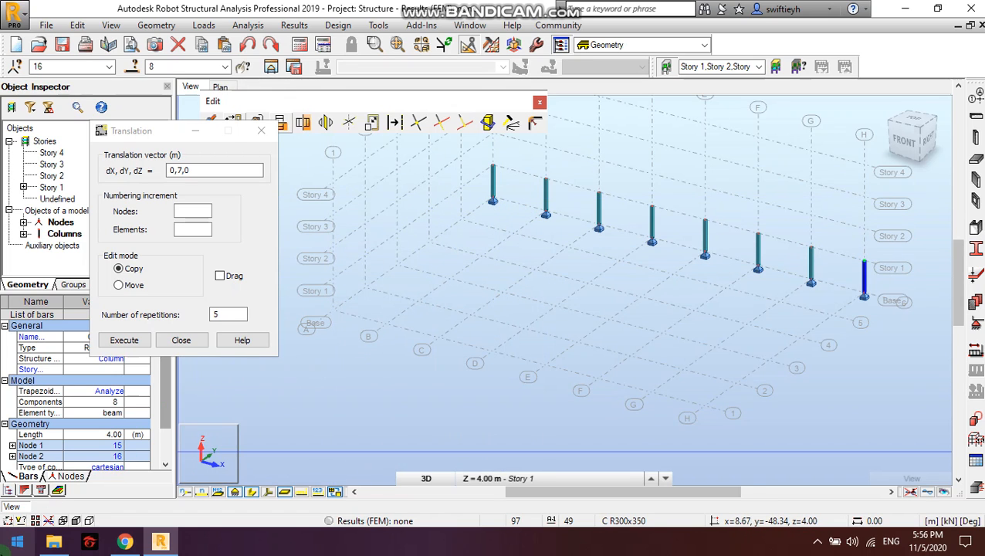
# - Try to copy the column at H-6 with translation vector 0,-7,0 and five repetitions, and undo the copies
pyautogui.doubleClick(184, 170)
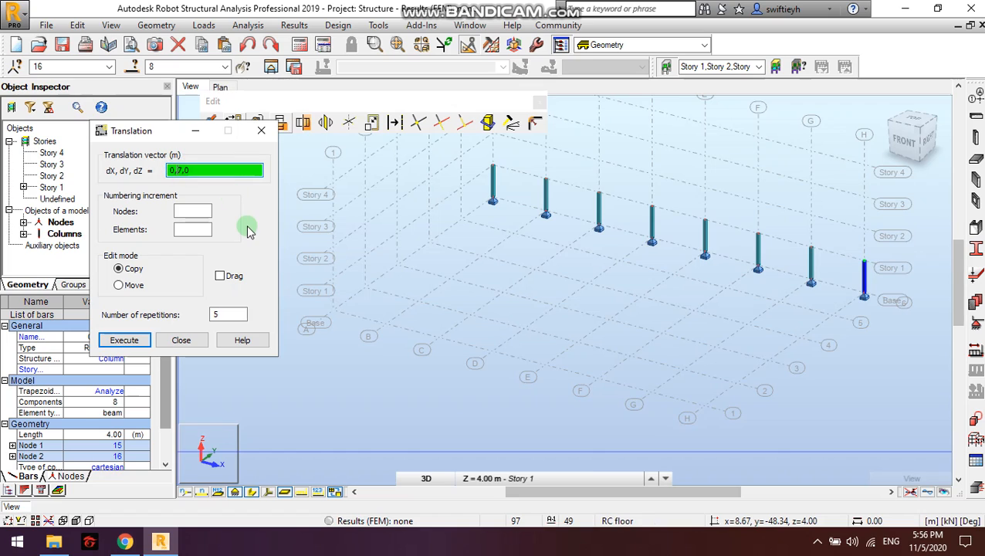
pyautogui.write('-')
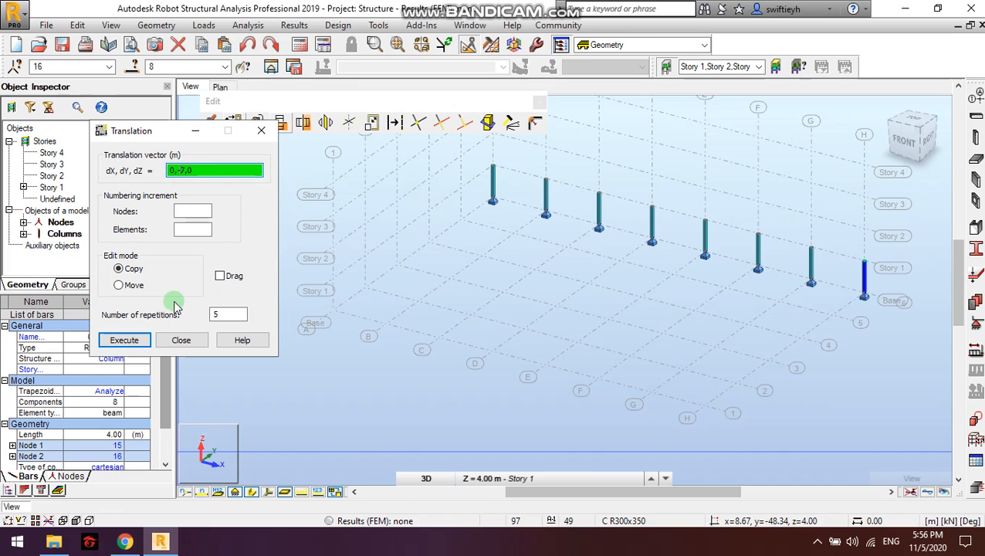
pyautogui.click(128, 342)
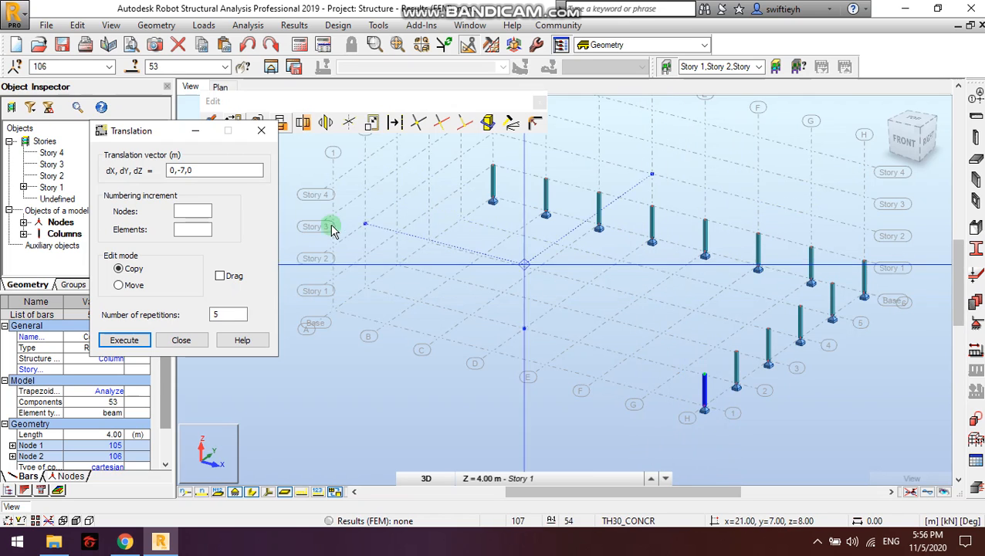
pyautogui.click(183, 340)
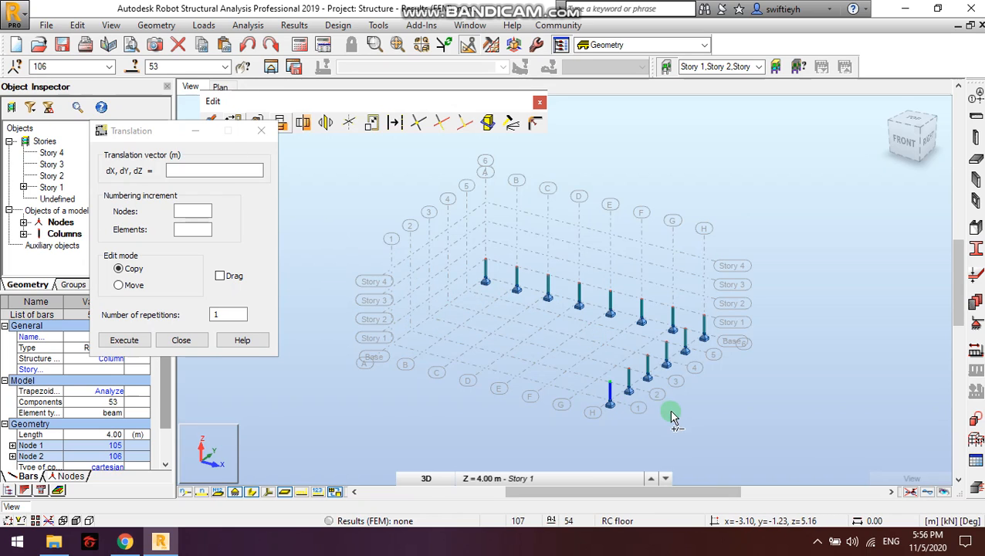
pyautogui.hotkey('ctrl', 'z')
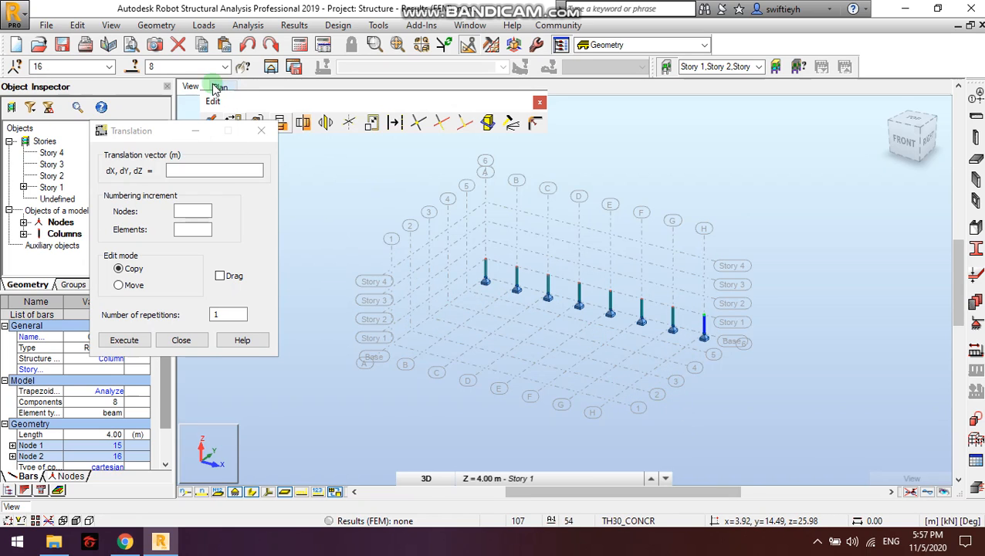
# - Close the Translation window and select all eight columns along grid line 6 in the plan view
pyautogui.click(223, 86)
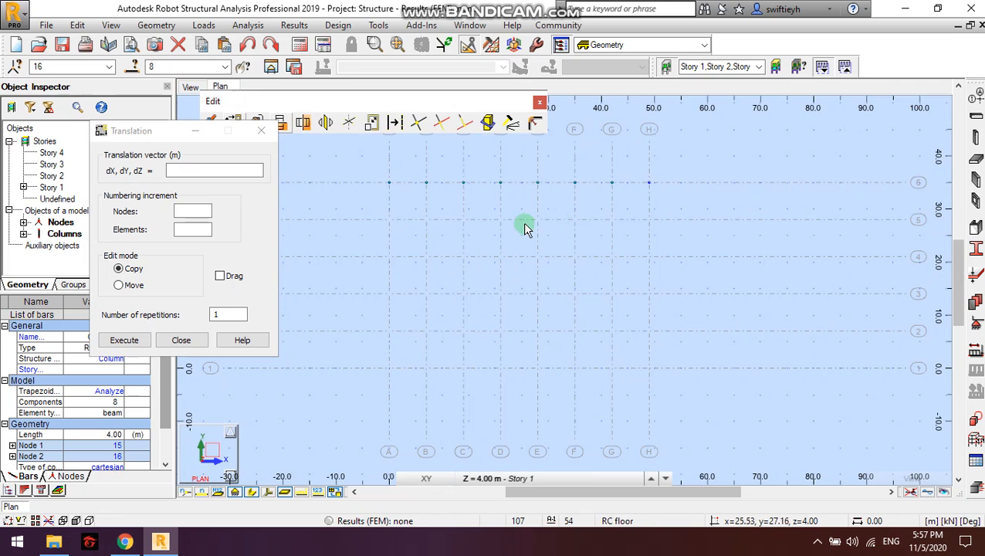
pyautogui.click(260, 122)
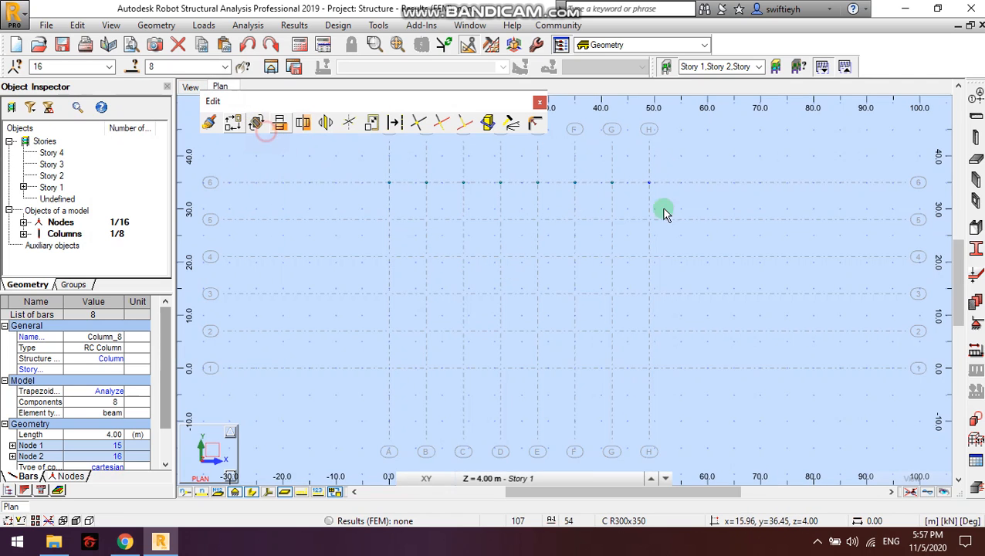
pyautogui.moveTo(679, 156); pyautogui.dragTo(346, 191)
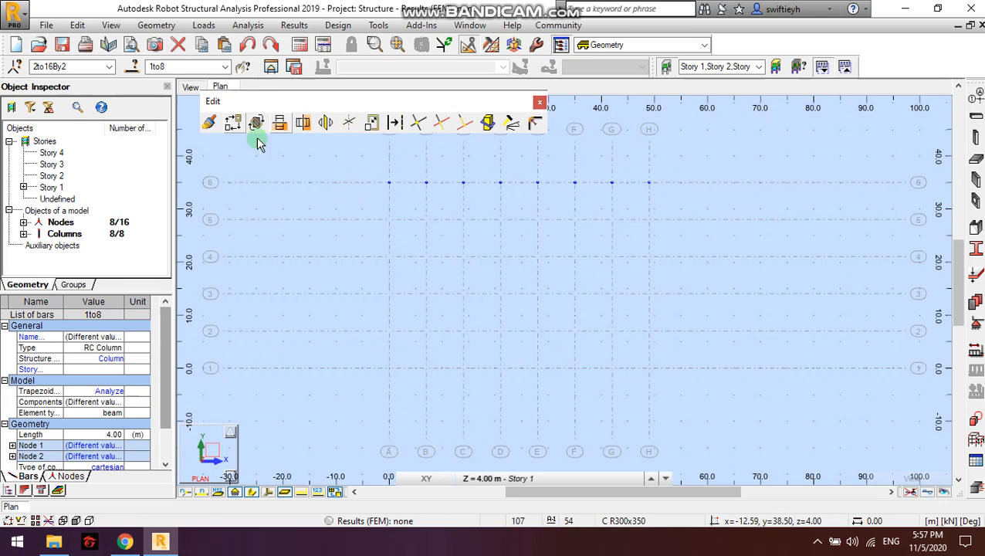
# - Copy the eight selected columns to grid lines 5 through 1 with translation vector 0,-7,0 and five repetitions
pyautogui.click(234, 125)
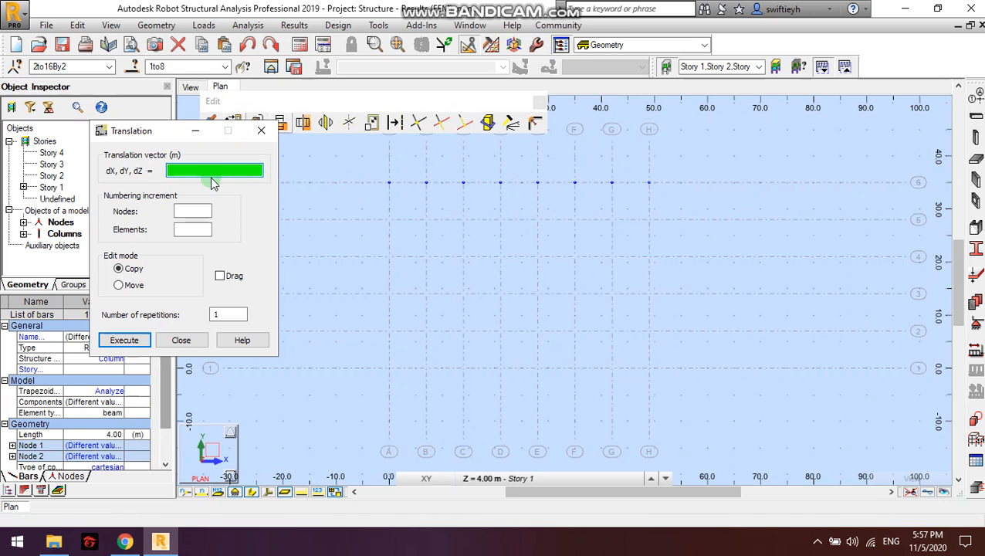
pyautogui.click(190, 87)
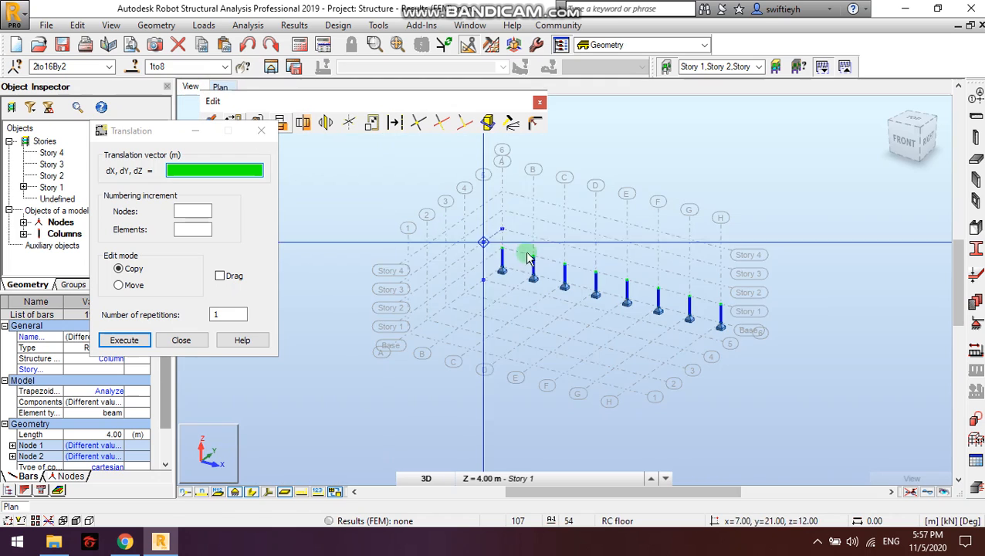
pyautogui.scroll(3, 678, 338)
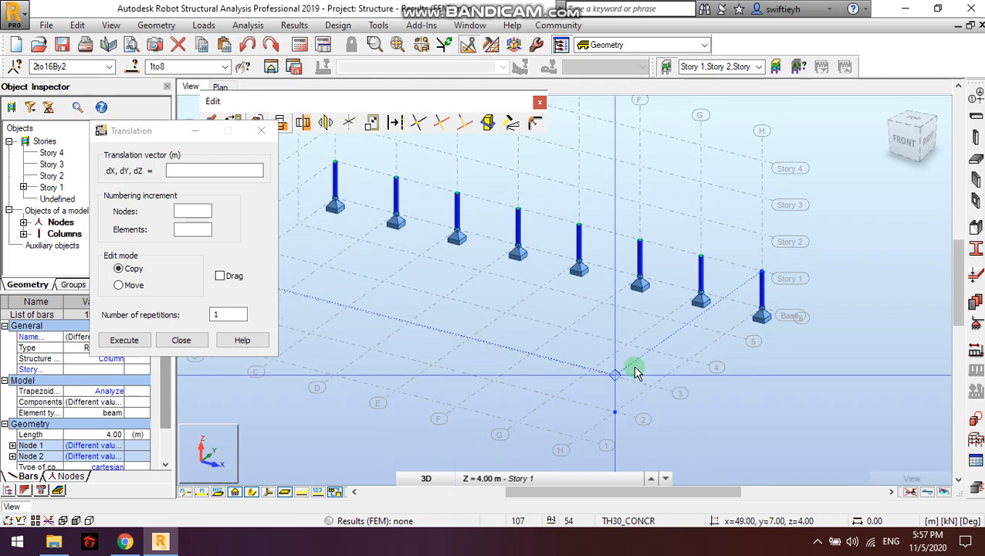
pyautogui.scroll(-1, 636, 370)
pyautogui.click(211, 174)
pyautogui.write('0,-7,0')
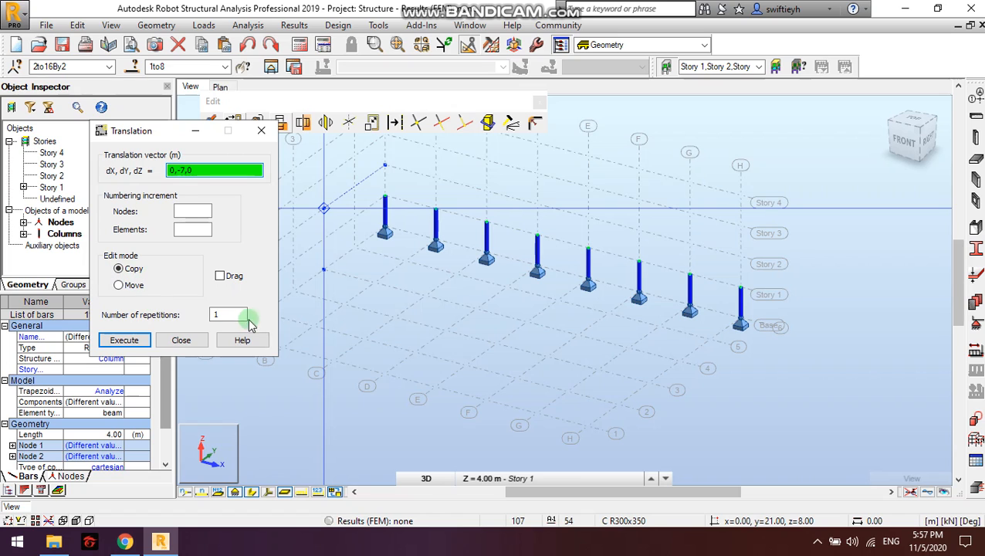
pyautogui.click(214, 314)
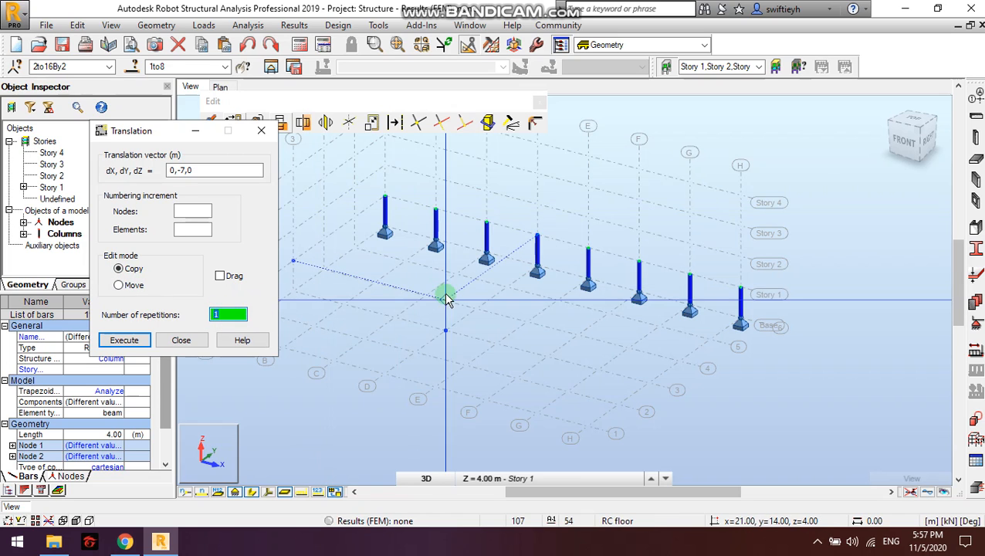
pyautogui.moveTo(451, 284); pyautogui.dragTo(489, 254, button='middle')
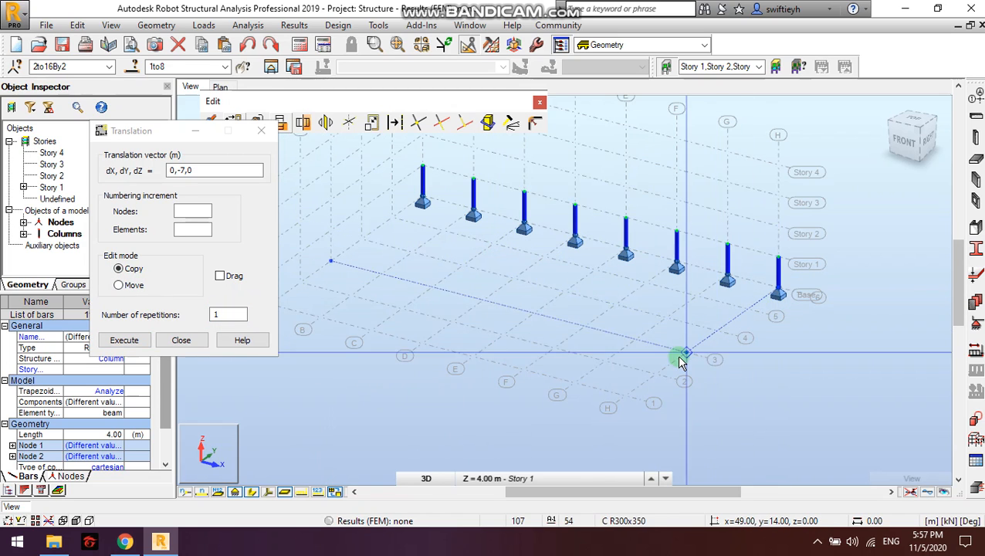
pyautogui.click(243, 314)
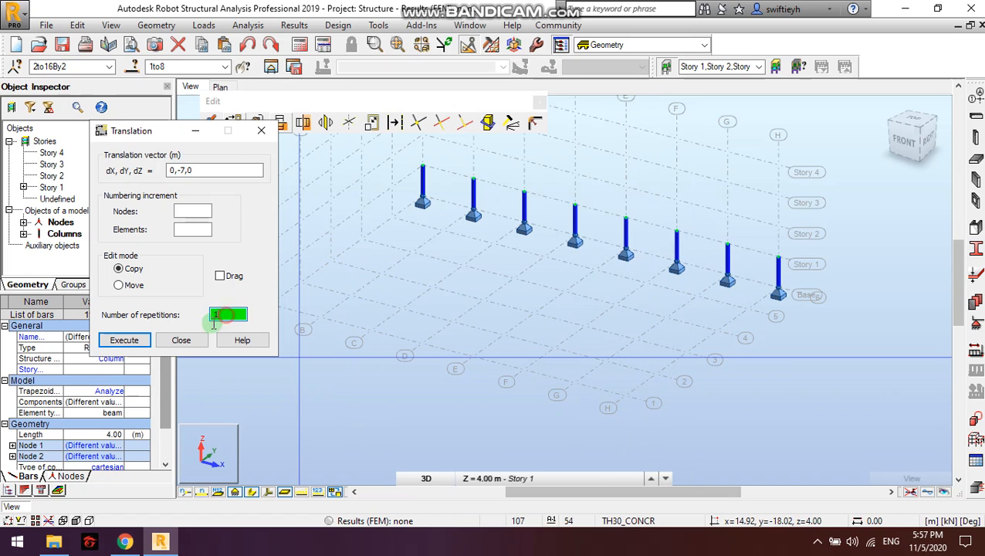
pyautogui.write('5')
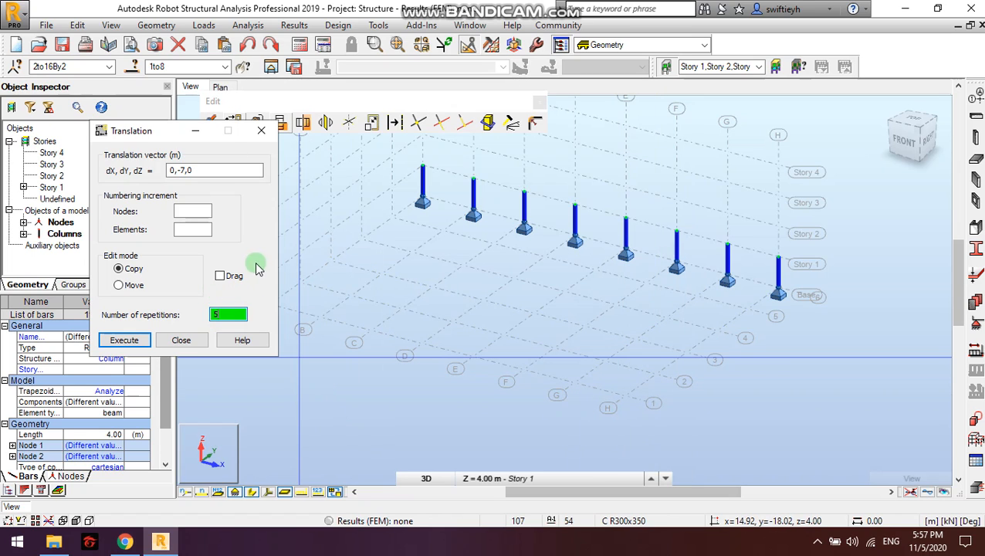
pyautogui.click(122, 341)
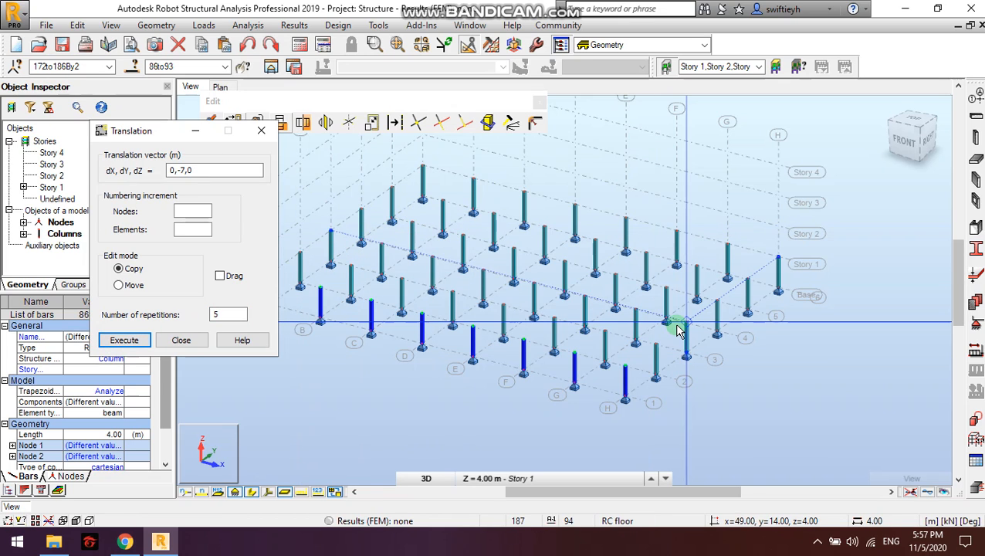
pyautogui.click(179, 341)
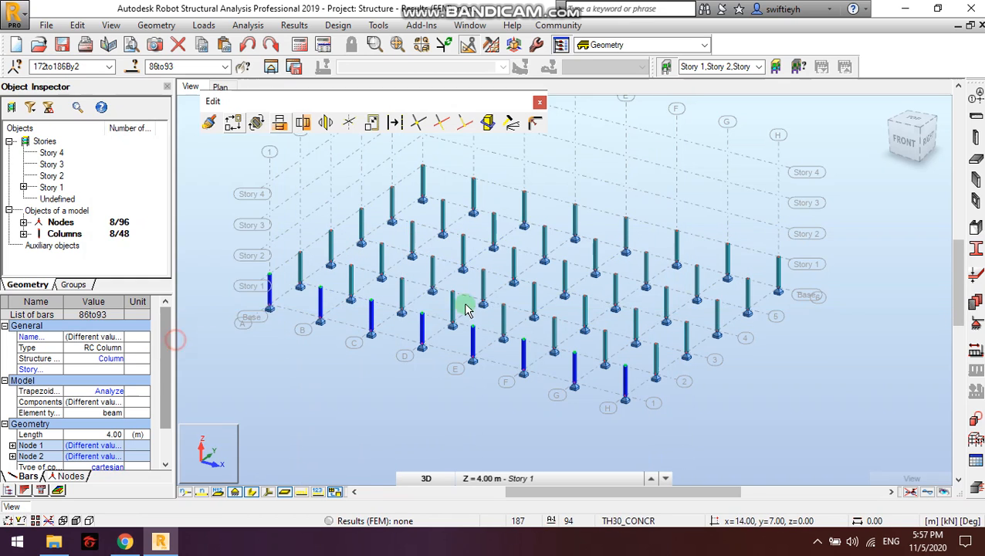
# - Close the Edit toolbar, and clear the column selection in the plan view
pyautogui.scroll(-1, 620, 226)
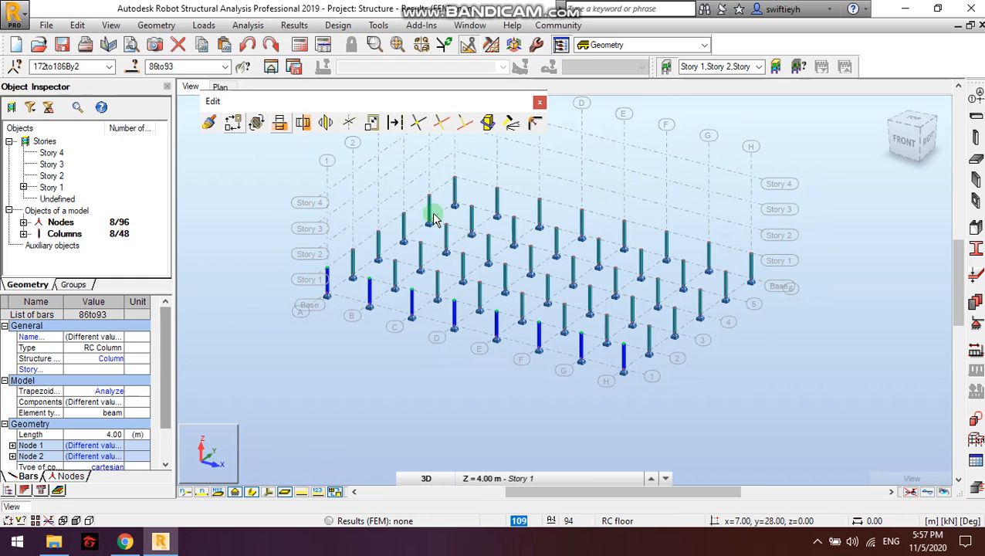
pyautogui.click(541, 103)
pyautogui.click(220, 87)
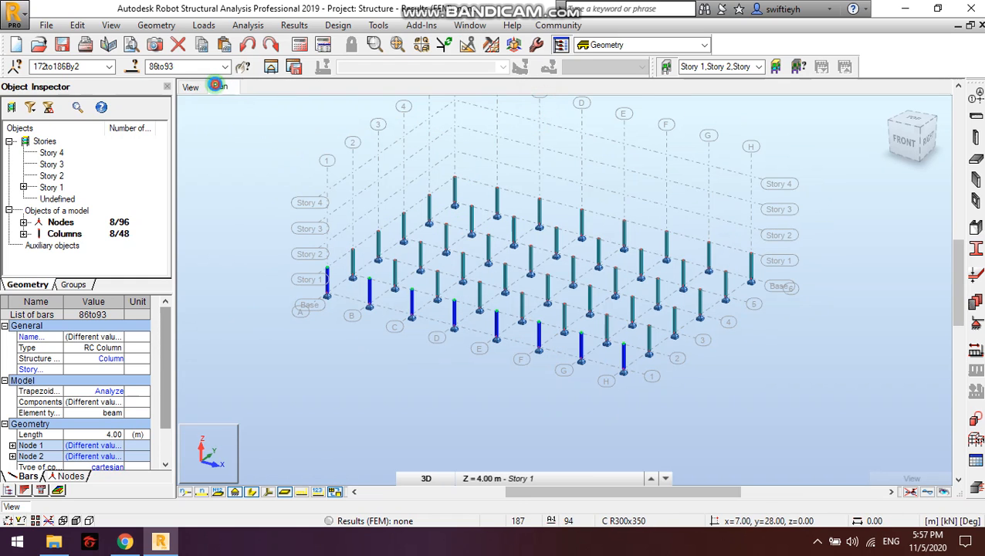
pyautogui.scroll(3, 534, 276)
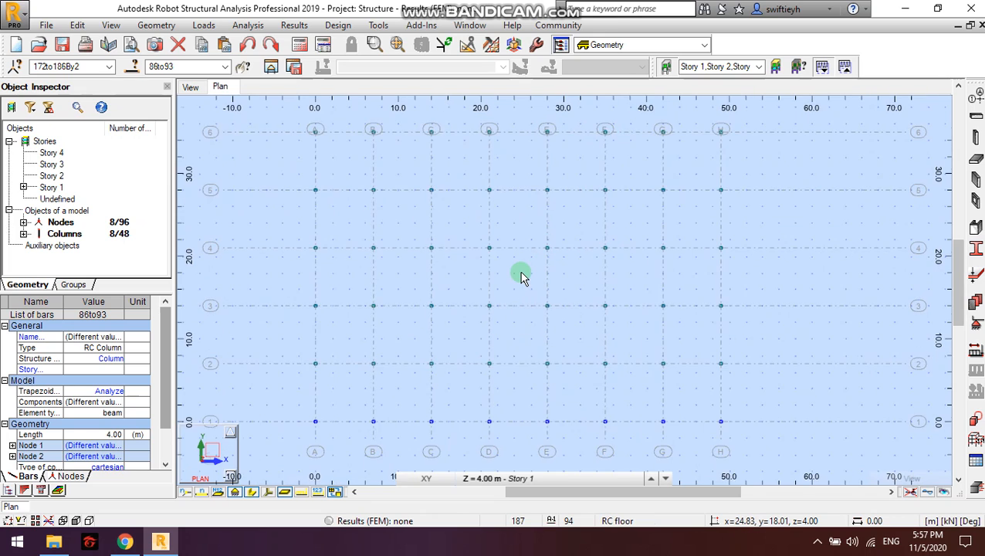
pyautogui.click(788, 371)
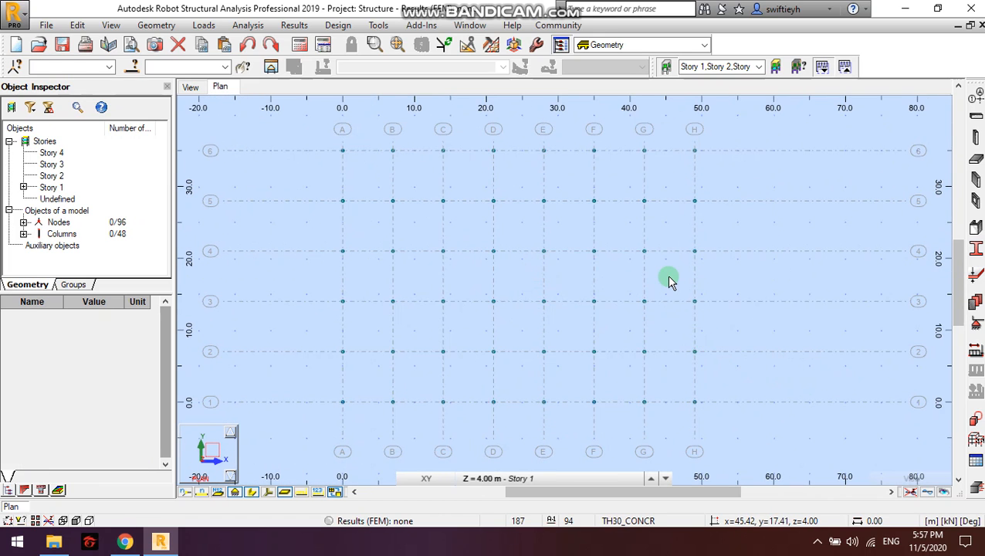
pyautogui.moveTo(671, 279); pyautogui.dragTo(650, 306, button='middle')
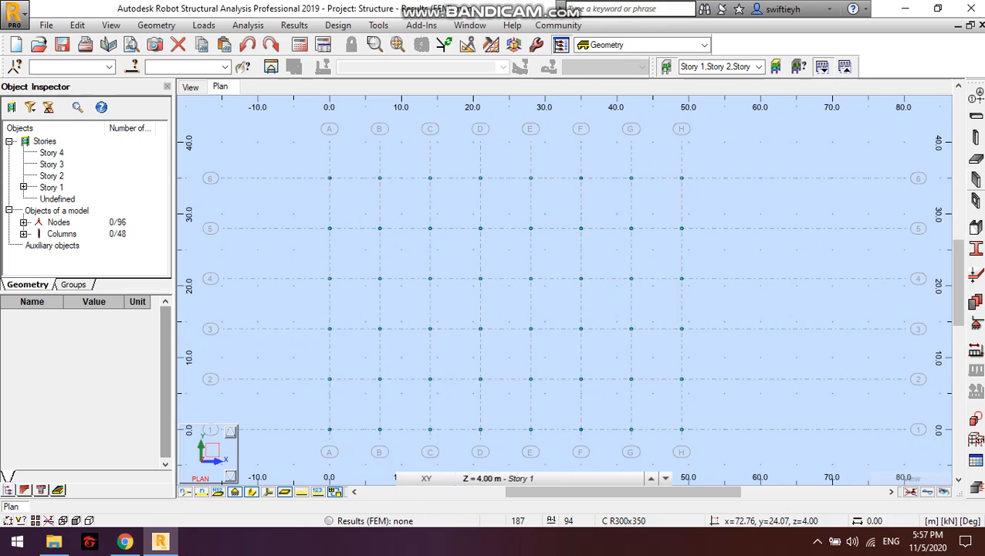
# - Start defining a beam with the RC beam section type
pyautogui.click(976, 120)
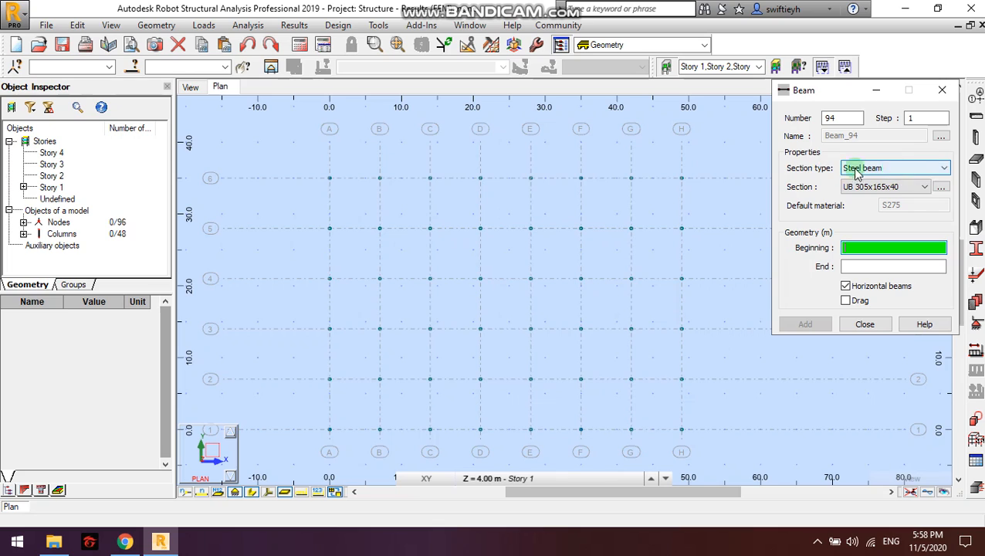
pyautogui.click(942, 168)
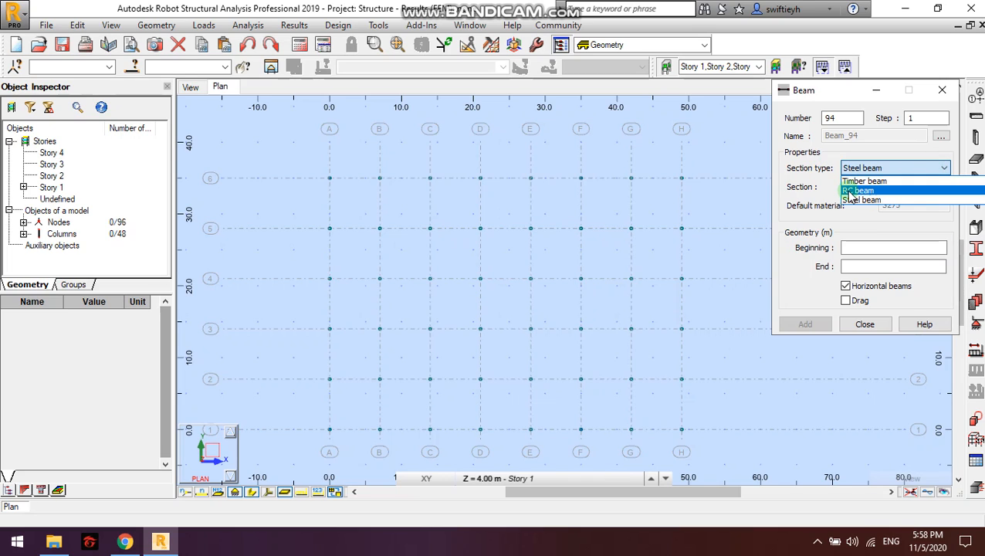
pyautogui.click(902, 190)
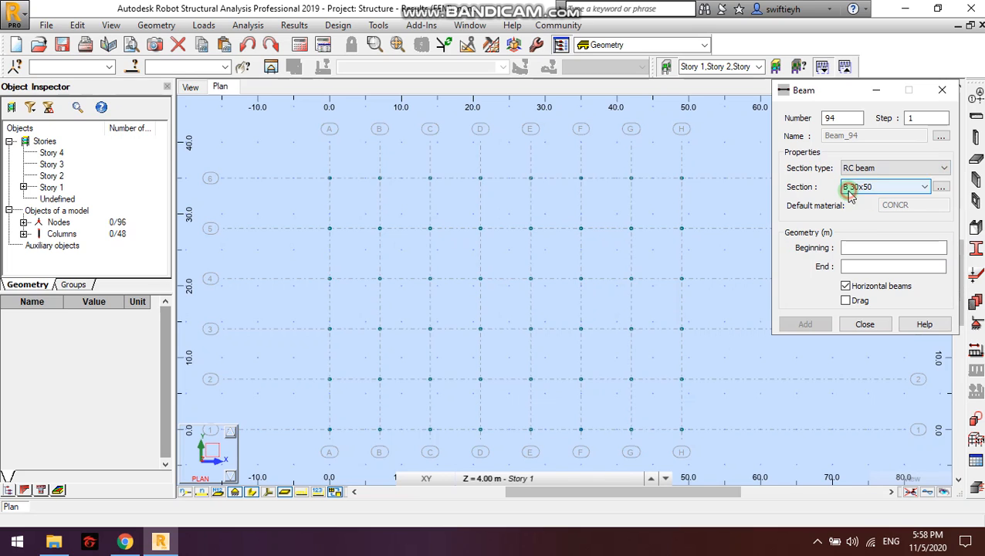
# - Add a new rectangular RC beam section in C30 with b 150 mm and h 250 mm
pyautogui.click(941, 188)
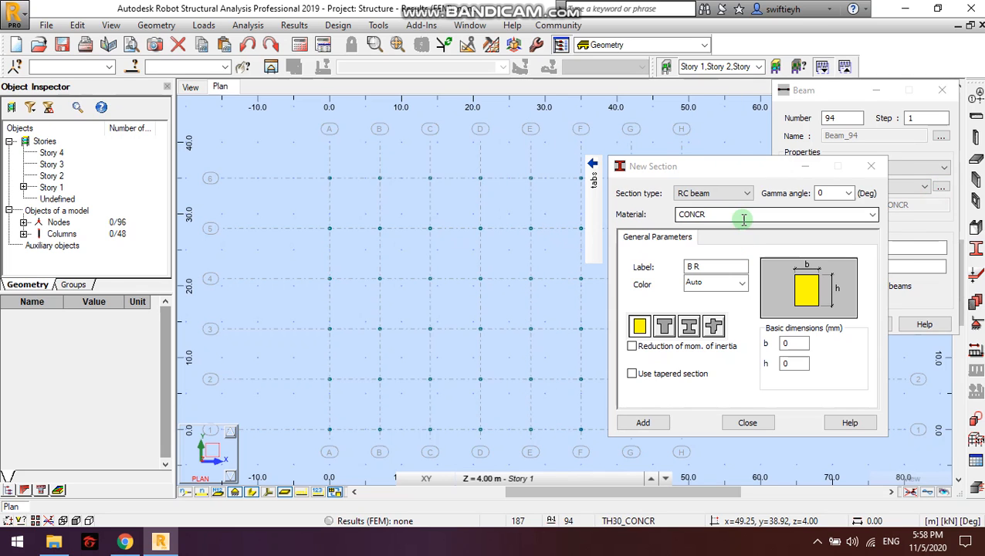
pyautogui.click(753, 216)
pyautogui.click(872, 215)
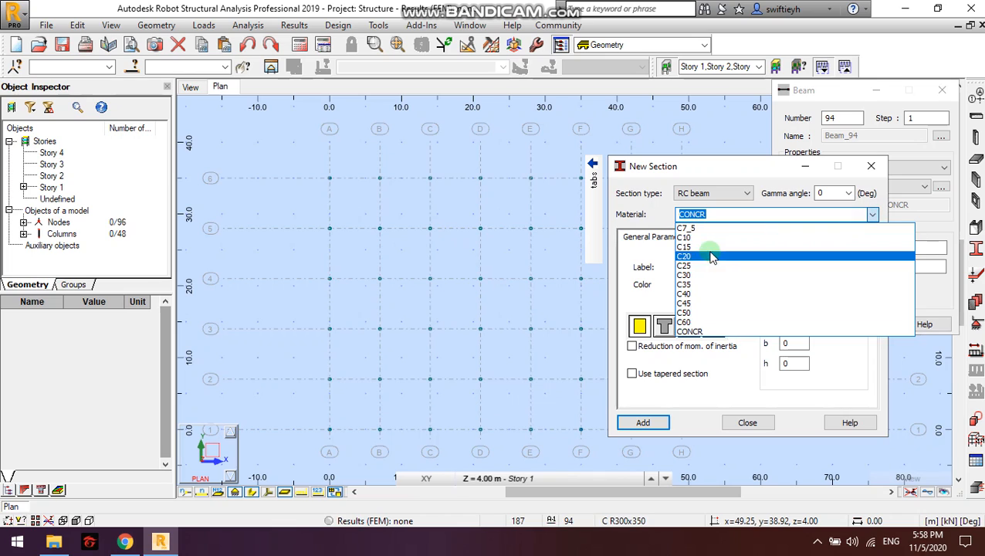
pyautogui.click(684, 279)
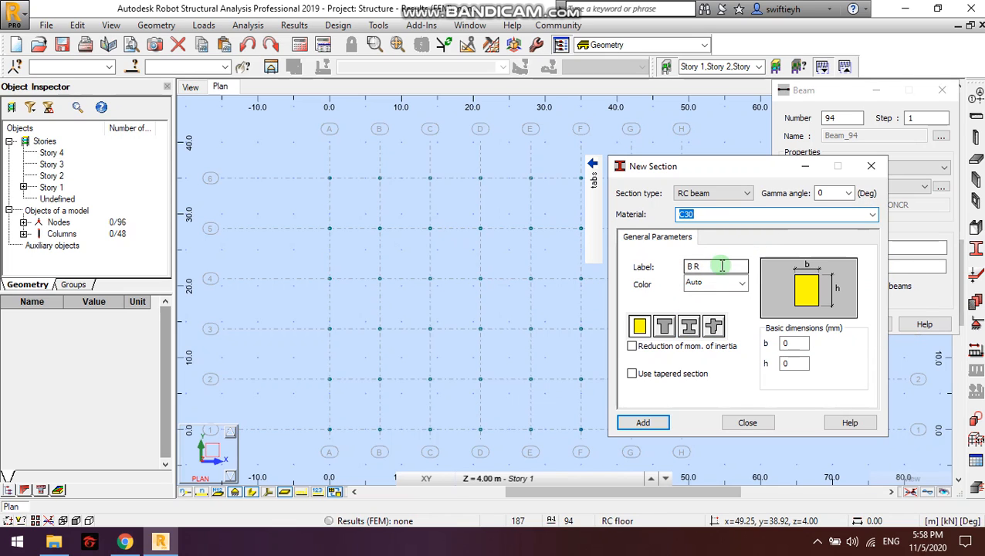
pyautogui.click(742, 282)
pyautogui.click(759, 287)
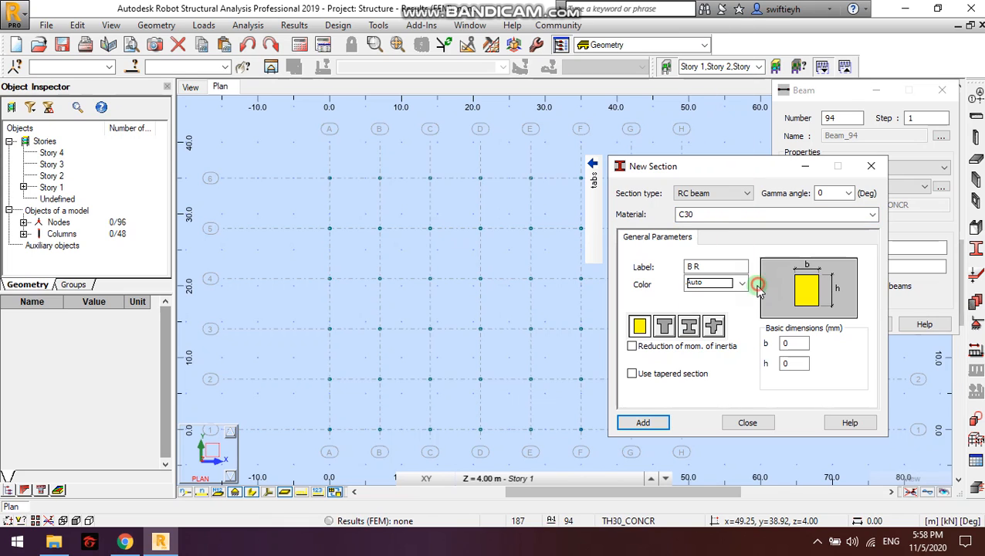
pyautogui.moveTo(803, 343); pyautogui.dragTo(767, 349)
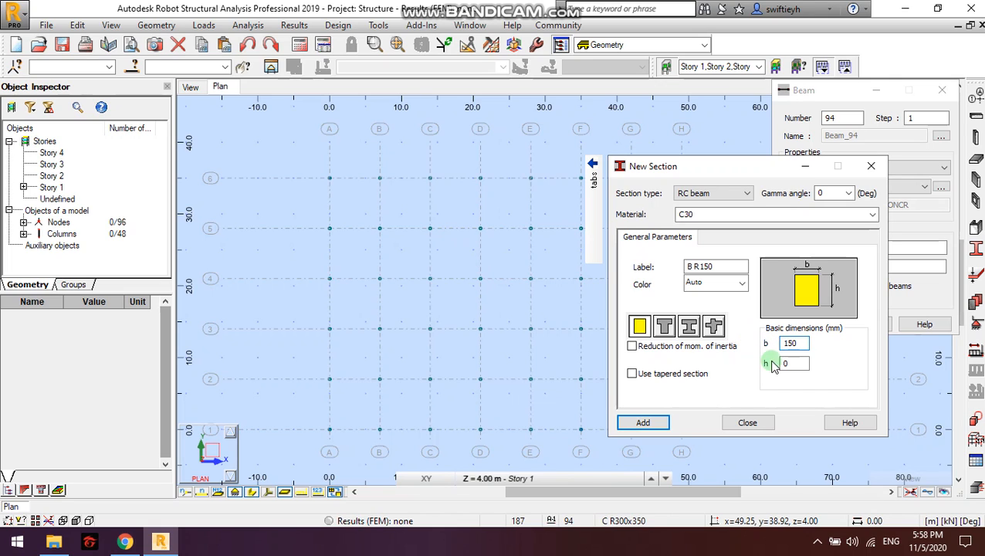
pyautogui.click(803, 363)
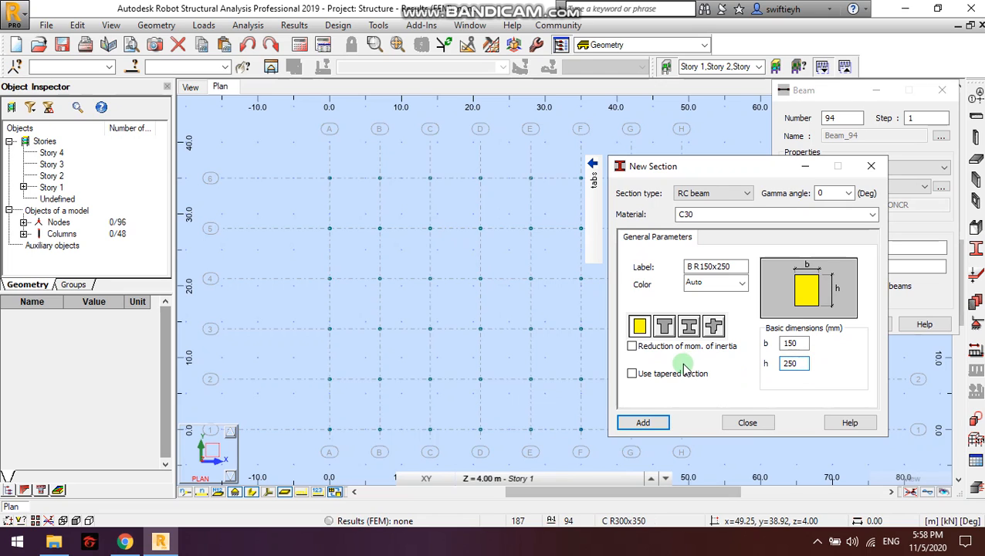
pyautogui.click(645, 422)
pyautogui.click(876, 170)
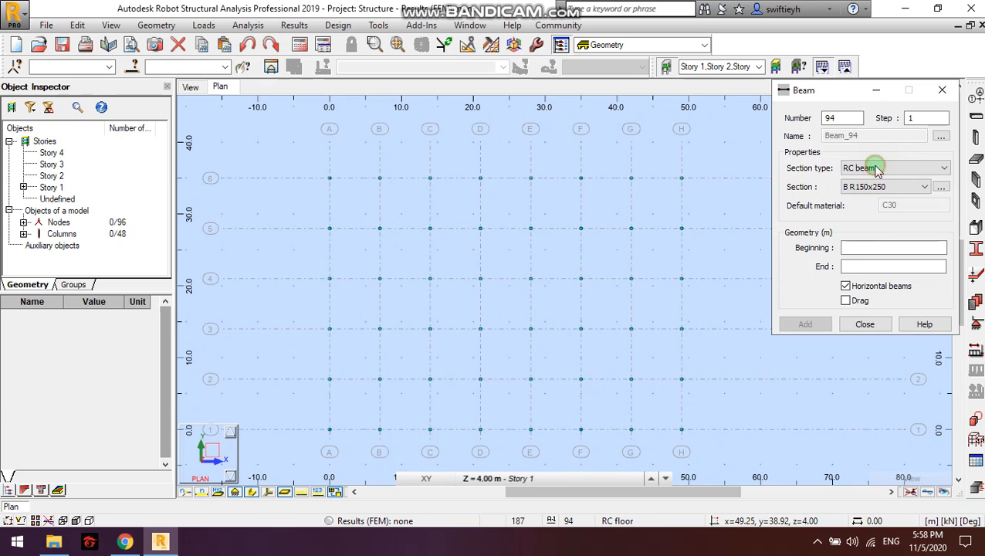
# - Place a B R150x250 RC beam along grid line 6 between columns A and B, from 0,35,4 to 7,35,4, and close the beam definition
pyautogui.click(923, 189)
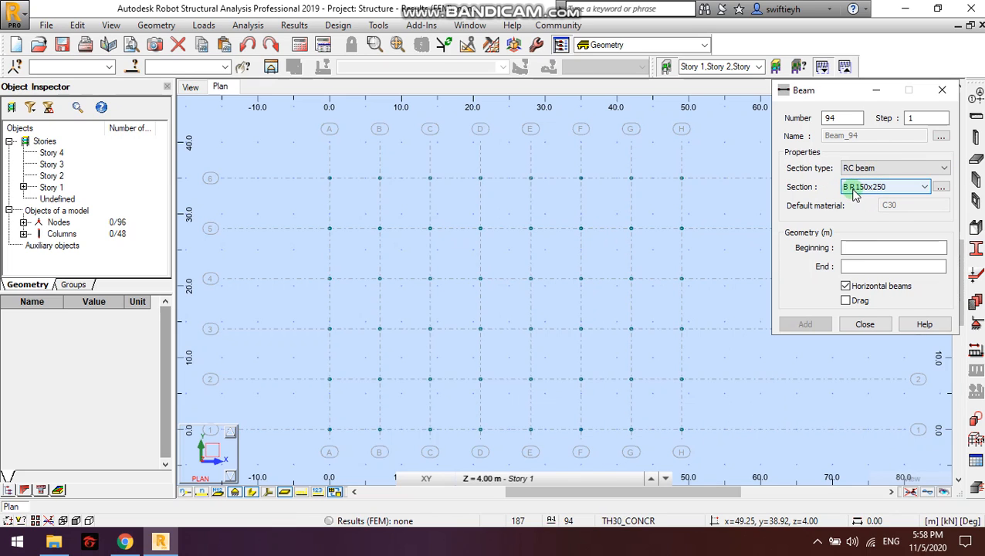
pyautogui.click(859, 248)
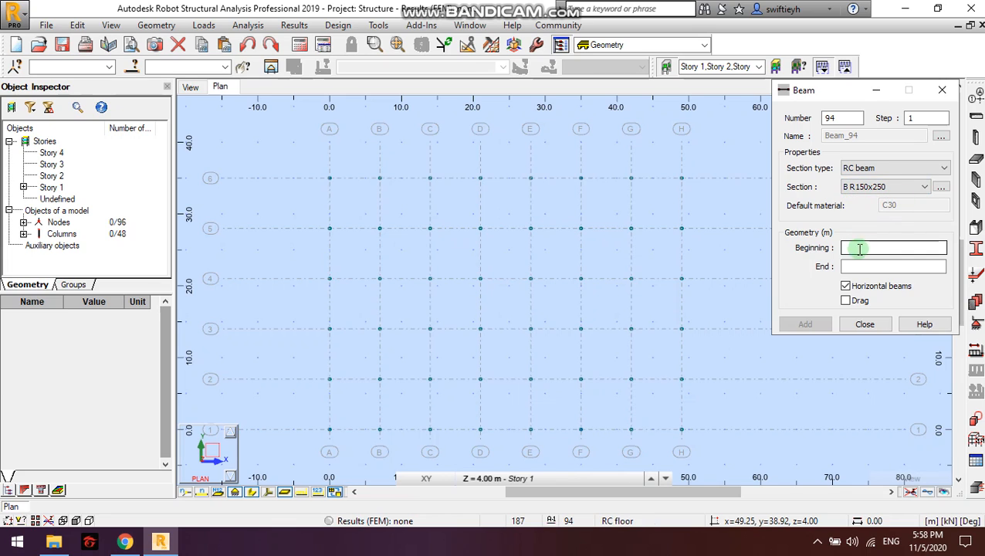
pyautogui.click(876, 253)
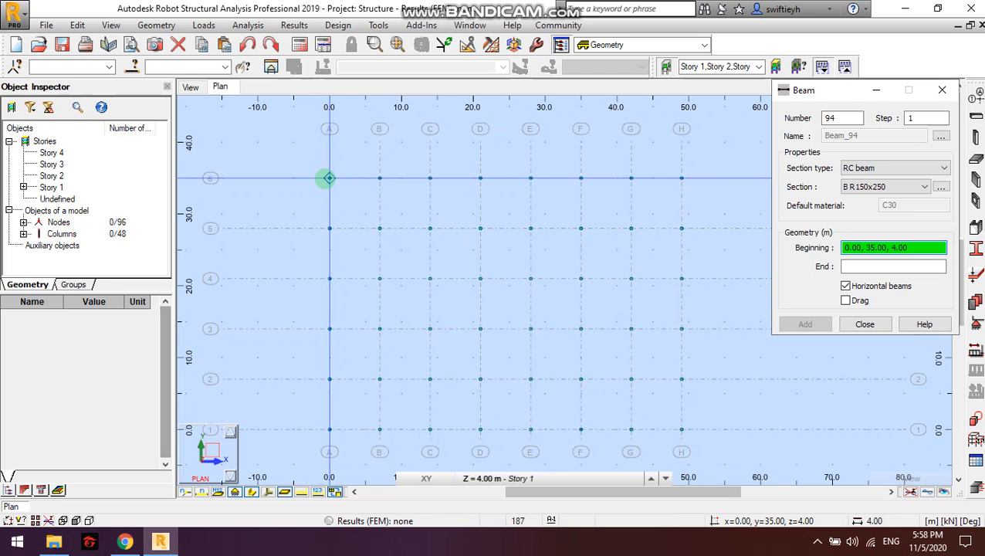
pyautogui.click(328, 178)
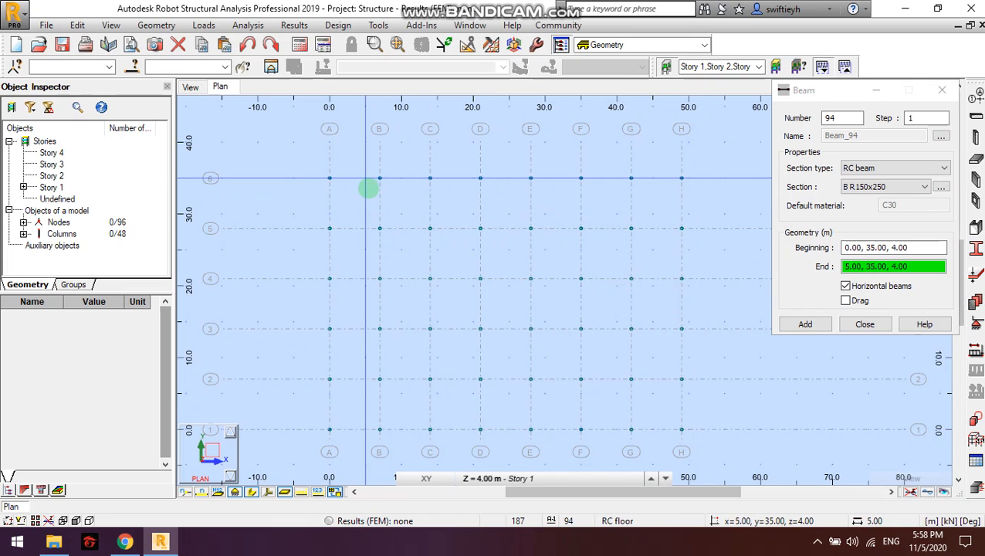
pyautogui.click(379, 177)
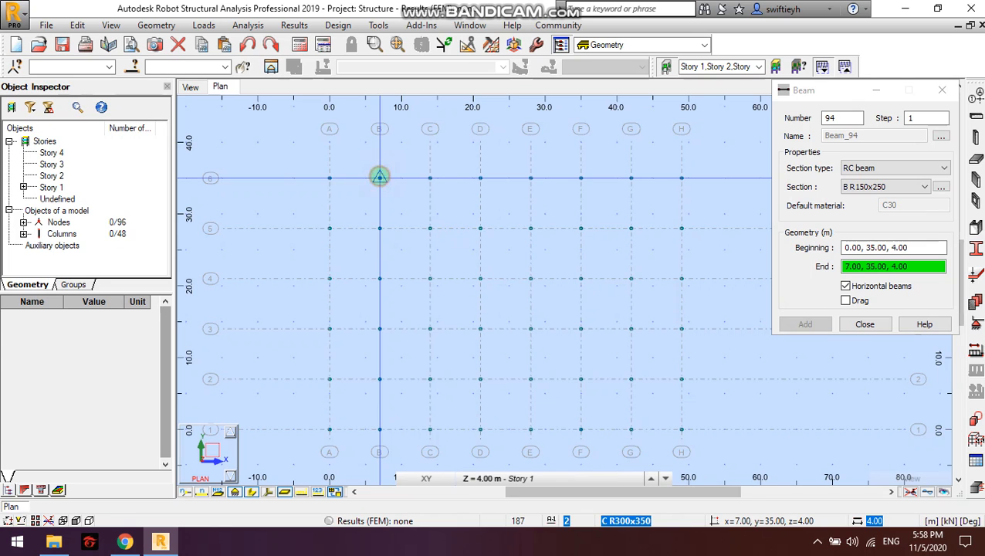
pyautogui.scroll(4, 361, 178)
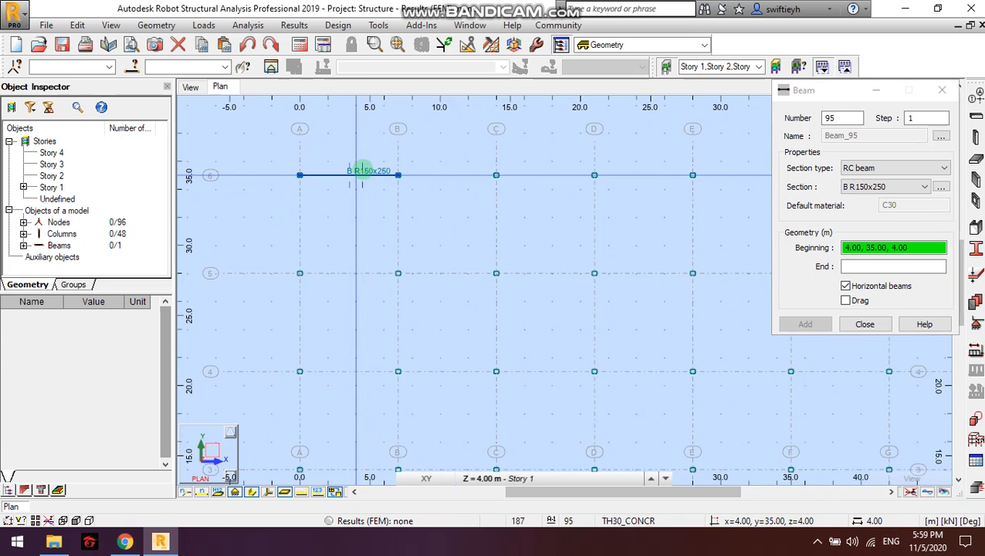
pyautogui.scroll(-2, 410, 177)
pyautogui.click(849, 324)
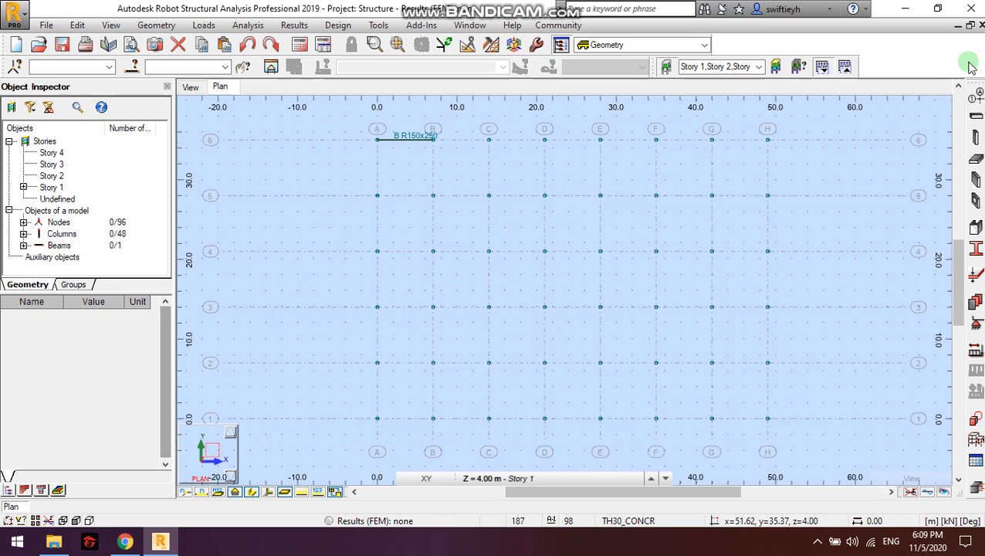
# - Start defining another RC beam with the B R150x250 section in the Story 1 plan
pyautogui.click(976, 116)
pyautogui.click(656, 195)
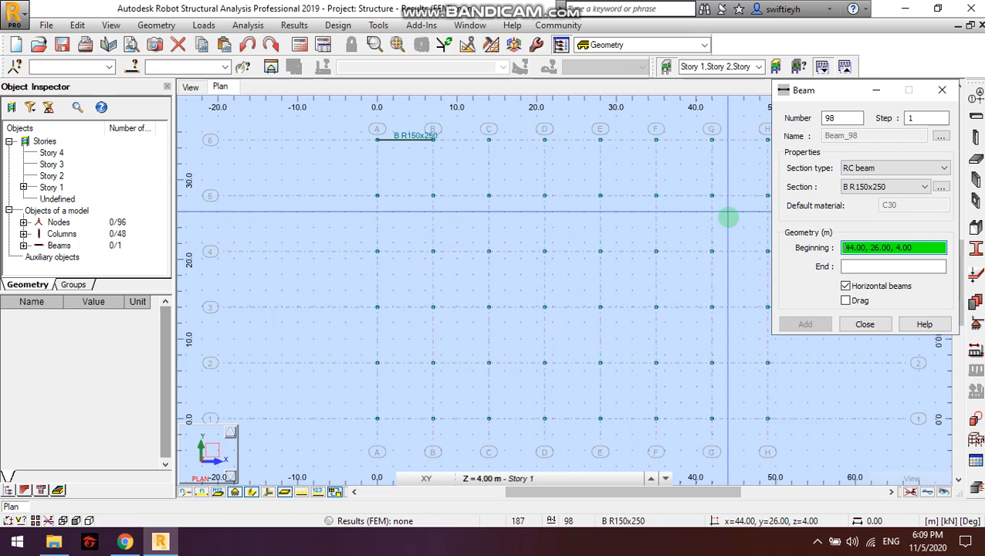